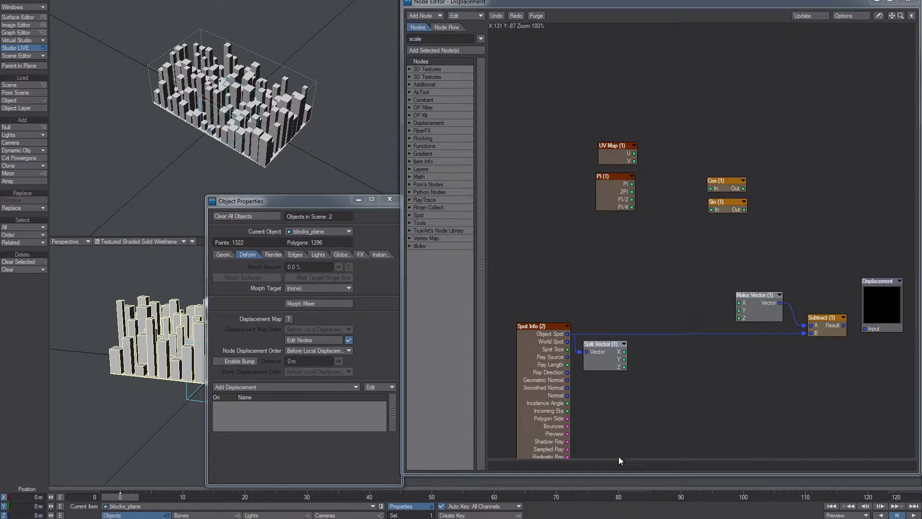
# Switch to the sketching canvas and draw a perspective plane, with a sphere carrying a vertical meridian curve below it
pyautogui.click(552, 518)
pyautogui.moveTo(177, 69); pyautogui.dragTo(140, 96)
pyautogui.moveTo(114, 130); pyautogui.dragTo(278, 193)
pyautogui.moveTo(153, 259)
pyautogui.mouseDown()
pyautogui.moveTo(247, 323)
pyautogui.moveTo(192, 264)
pyautogui.moveTo(192, 252)
pyautogui.mouseUp()
pyautogui.hotkey('ctrl', 'z')
pyautogui.hotkey('ctrl', 'z')
pyautogui.moveTo(168, 396); pyautogui.dragTo(157, 415)
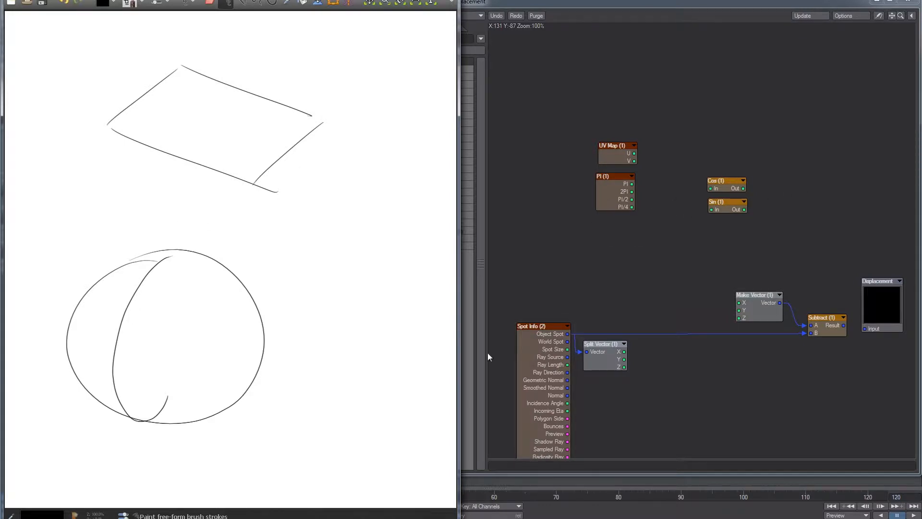
# Check the cosine and sine animation, and draw a horizontal equator ellipse inside the sketched sphere
pyautogui.hotkey('alt', 'Tab')
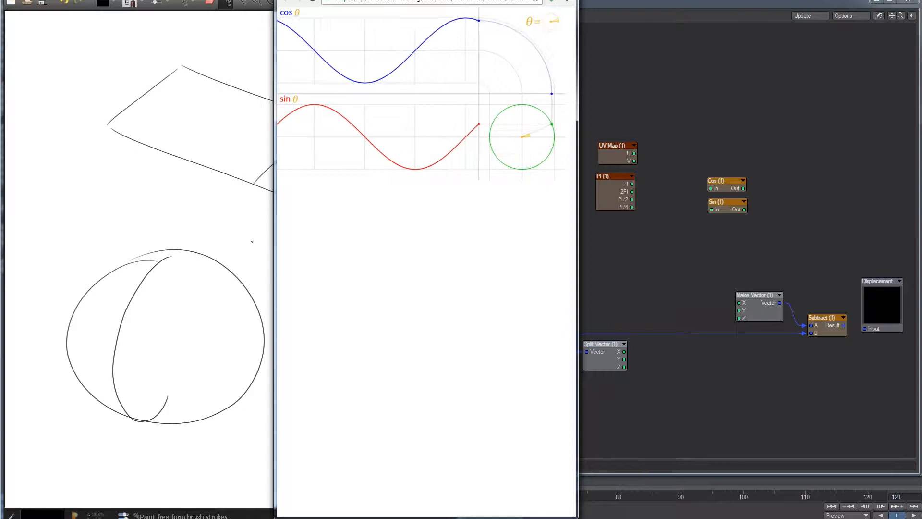
pyautogui.hotkey('alt', 'Tab')
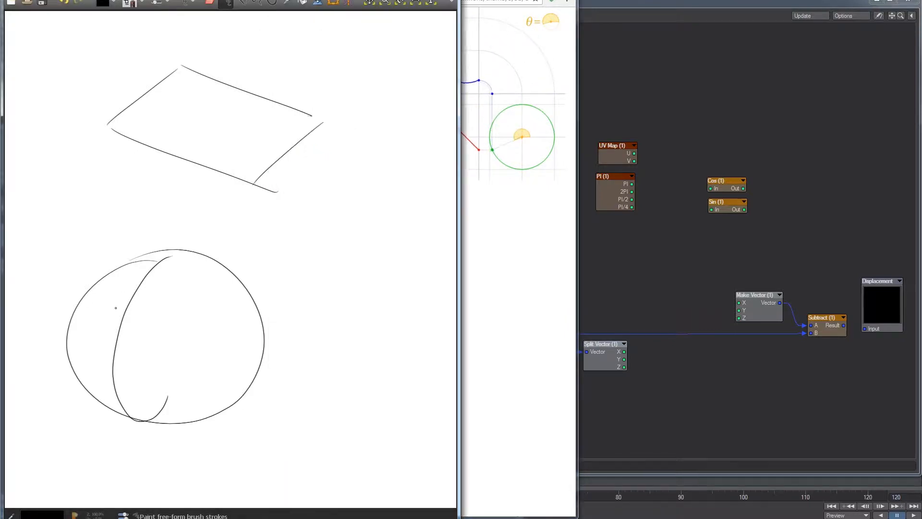
pyautogui.moveTo(197, 303)
pyautogui.mouseDown()
pyautogui.moveTo(144, 382)
pyautogui.moveTo(258, 353)
pyautogui.moveTo(189, 298)
pyautogui.moveTo(233, 369)
pyautogui.moveTo(264, 308)
pyautogui.mouseUp()
pyautogui.hotkey('ctrl', 'z')
pyautogui.hotkey('ctrl', 'z')
pyautogui.moveTo(199, 303); pyautogui.dragTo(82, 319)
pyautogui.hotkey('ctrl', 'z')
pyautogui.moveTo(206, 300)
pyautogui.mouseDown()
pyautogui.moveTo(76, 347)
pyautogui.moveTo(187, 296)
pyautogui.moveTo(247, 355)
pyautogui.mouseUp()
pyautogui.hotkey('ctrl', 'z')
pyautogui.moveTo(198, 303)
pyautogui.mouseDown()
pyautogui.moveTo(204, 372)
pyautogui.moveTo(135, 307)
pyautogui.mouseUp()
pyautogui.moveTo(171, 258); pyautogui.dragTo(114, 352)
pyautogui.hotkey('ctrl', 'z')
# Draw a half-circle profile beside the sphere, with a straight vertical axis and a horizontal radius through its middle
pyautogui.moveTo(371, 241)
pyautogui.keyDown('shift'); pyautogui.mouseDown()
pyautogui.moveTo(371, 375)
pyautogui.moveTo(394, 266)
pyautogui.moveTo(429, 280)
pyautogui.moveTo(374, 370)
pyautogui.mouseUp(); pyautogui.keyUp('shift')
pyautogui.hotkey('ctrl', 'z')
pyautogui.keyDown('shift'); pyautogui.moveTo(370, 304); pyautogui.dragTo(438, 304); pyautogui.keyUp('shift')
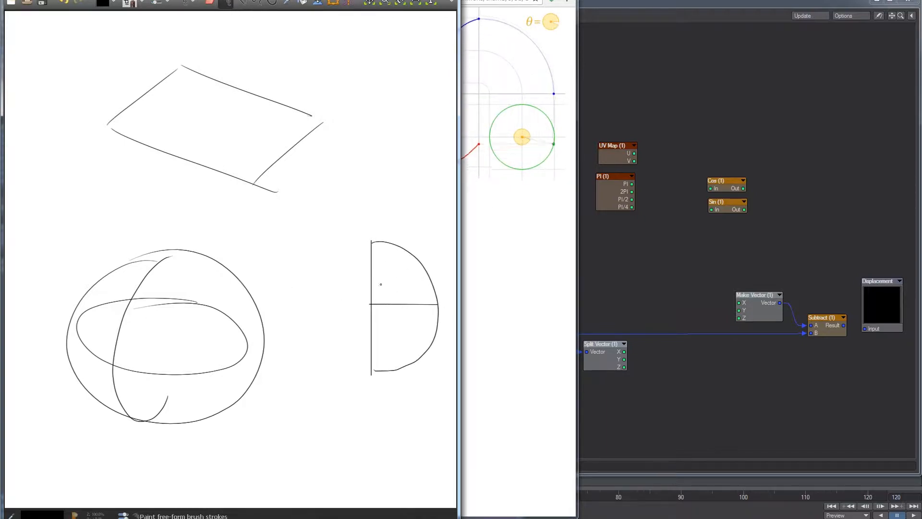
pyautogui.keyDown('shift'); pyautogui.moveTo(371, 304); pyautogui.dragTo(396, 246); pyautogui.keyUp('shift')
pyautogui.hotkey('ctrl', 'z')
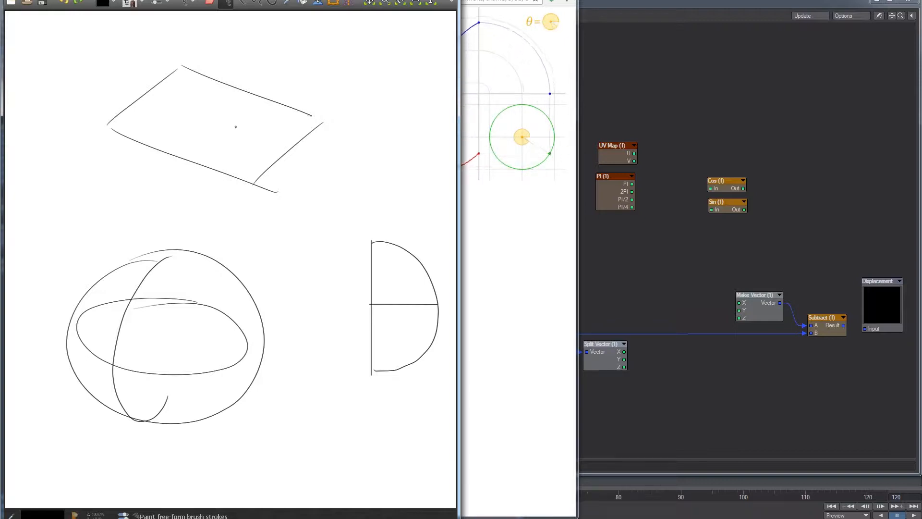
# Label the far long edge of the sketched plane with 0° at one end and 360° at the other
pyautogui.moveTo(182, 59)
pyautogui.mouseDown()
pyautogui.moveTo(313, 94)
pyautogui.moveTo(320, 115)
pyautogui.mouseUp()
pyautogui.hotkey('ctrl', 'z')
pyautogui.moveTo(185, 39); pyautogui.dragTo(181, 39)
pyautogui.moveTo(323, 84); pyautogui.dragTo(322, 100)
pyautogui.moveTo(348, 92); pyautogui.dragTo(345, 102)
pyautogui.moveTo(369, 94); pyautogui.dragTo(380, 98)
pyautogui.moveTo(192, 41); pyautogui.dragTo(191, 43)
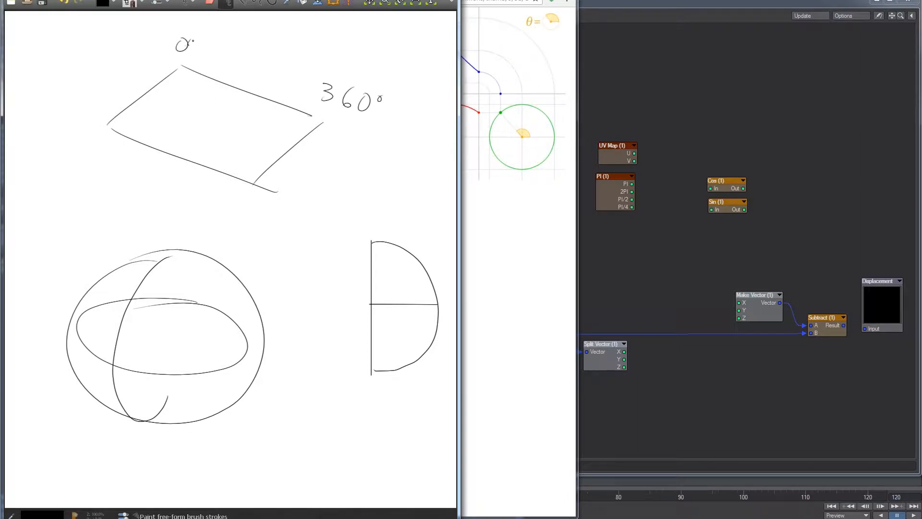
pyautogui.moveTo(312, 37); pyautogui.dragTo(295, 41)
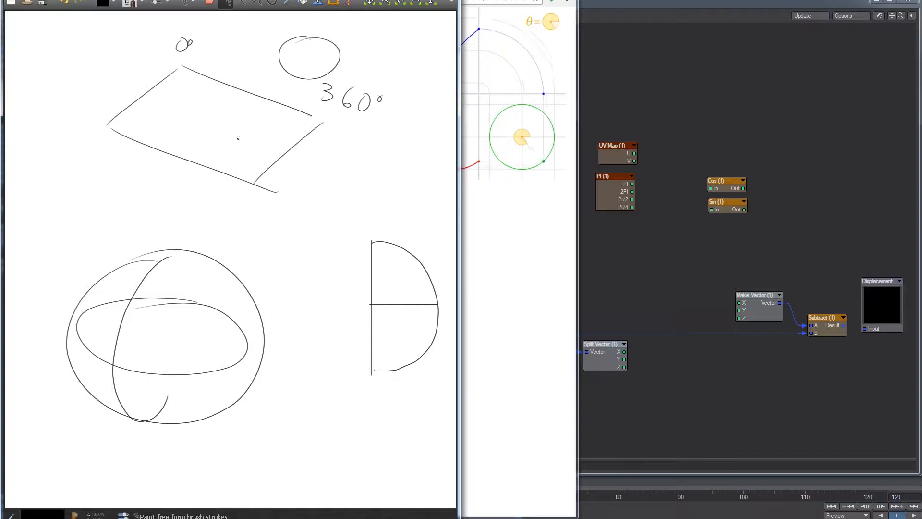
pyautogui.hotkey('ctrl', 'z')
# Label the short edge of the sketched plane with 90° at its far corner and -90° at its near corner
pyautogui.moveTo(340, 125)
pyautogui.mouseDown()
pyautogui.moveTo(260, 210)
pyautogui.moveTo(288, 208)
pyautogui.moveTo(294, 222)
pyautogui.moveTo(312, 208)
pyautogui.mouseUp()
pyautogui.hotkey('ctrl', 'z')
pyautogui.moveTo(330, 204); pyautogui.dragTo(329, 204)
pyautogui.moveTo(346, 126)
pyautogui.mouseDown()
pyautogui.moveTo(339, 142)
pyautogui.moveTo(375, 134)
pyautogui.mouseUp()
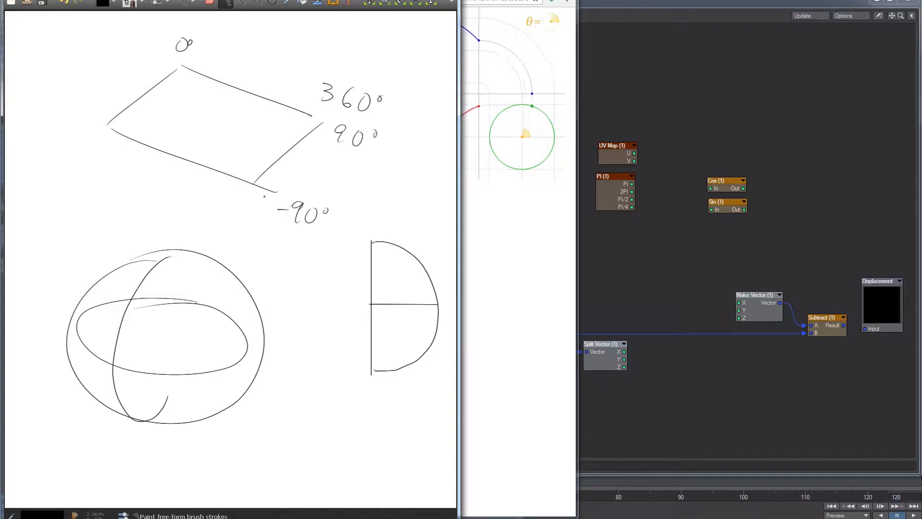
pyautogui.moveTo(370, 377)
pyautogui.mouseDown()
pyautogui.moveTo(439, 368)
pyautogui.moveTo(354, 243)
pyautogui.mouseUp()
pyautogui.hotkey('ctrl', 'z')
pyautogui.moveTo(356, 196); pyautogui.dragTo(309, 185, button='middle')
pyautogui.moveTo(319, 372)
pyautogui.mouseDown()
pyautogui.moveTo(421, 288)
pyautogui.moveTo(303, 217)
pyautogui.mouseUp()
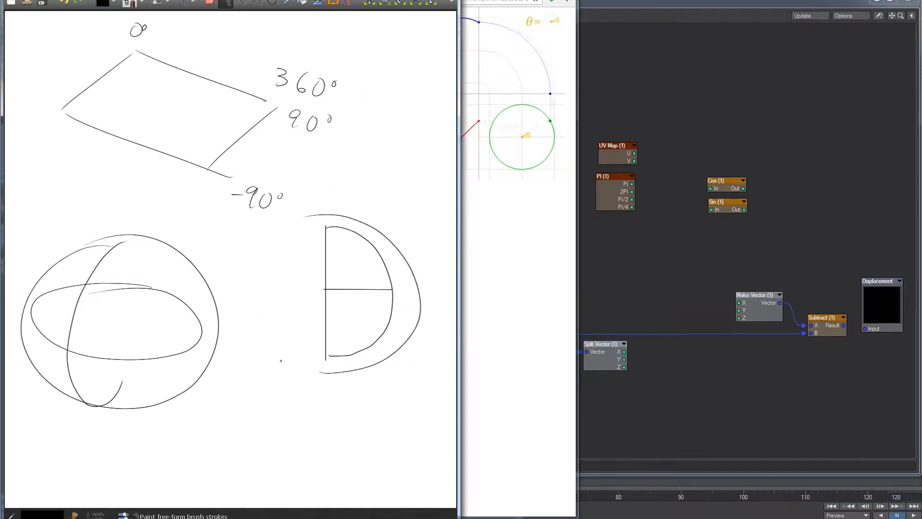
pyautogui.hotkey('ctrl', 'z')
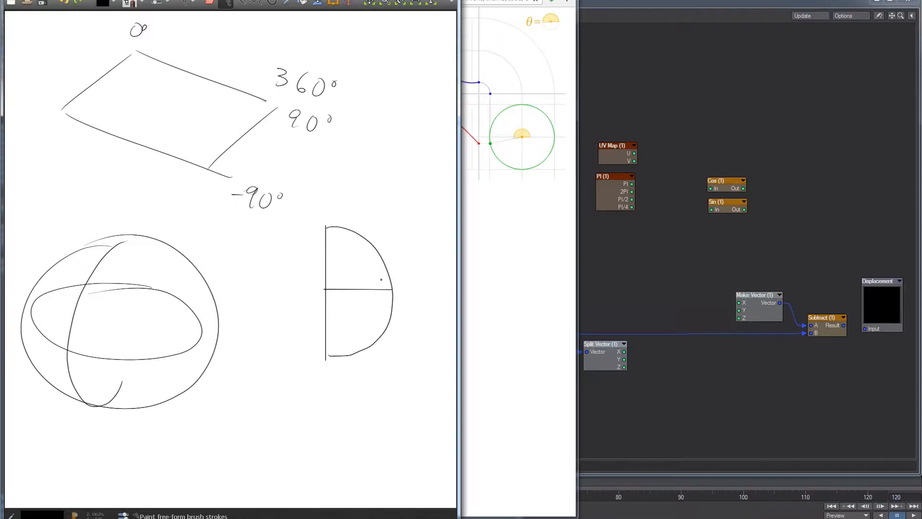
# Switch to the 3D scene and the modeling program, and inspect the blocks object from several angles
pyautogui.click(731, 108)
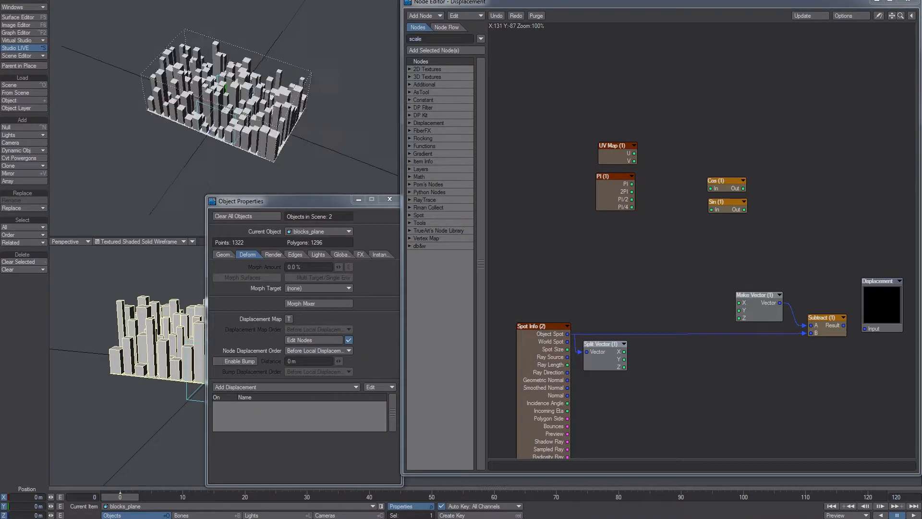
pyautogui.keyDown('alt'); pyautogui.moveTo(278, 152); pyautogui.dragTo(203, 115); pyautogui.keyUp('alt')
pyautogui.keyDown('alt'); pyautogui.moveTo(276, 120); pyautogui.dragTo(140, 116); pyautogui.keyUp('alt')
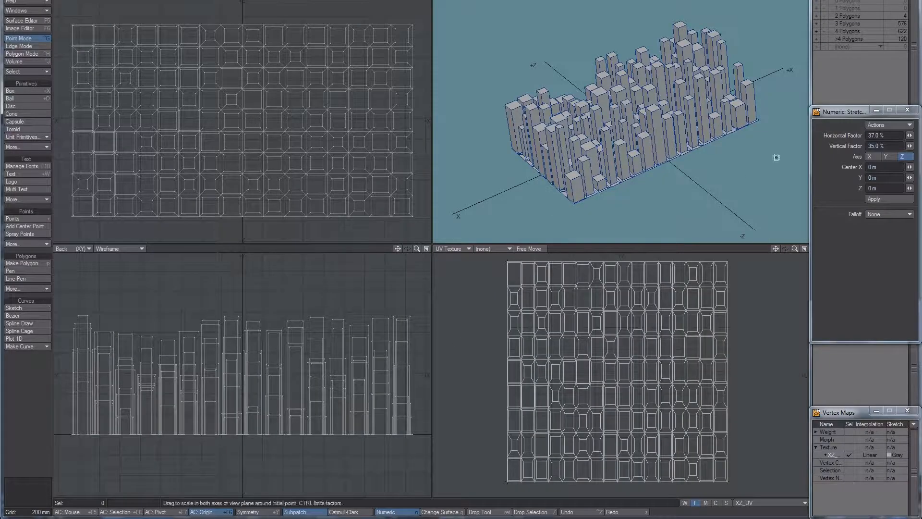
pyautogui.keyDown('alt'); pyautogui.moveTo(720, 144); pyautogui.dragTo(644, 136); pyautogui.keyUp('alt')
pyautogui.keyDown('alt'); pyautogui.moveTo(583, 292); pyautogui.dragTo(584, 287); pyautogui.keyUp('alt')
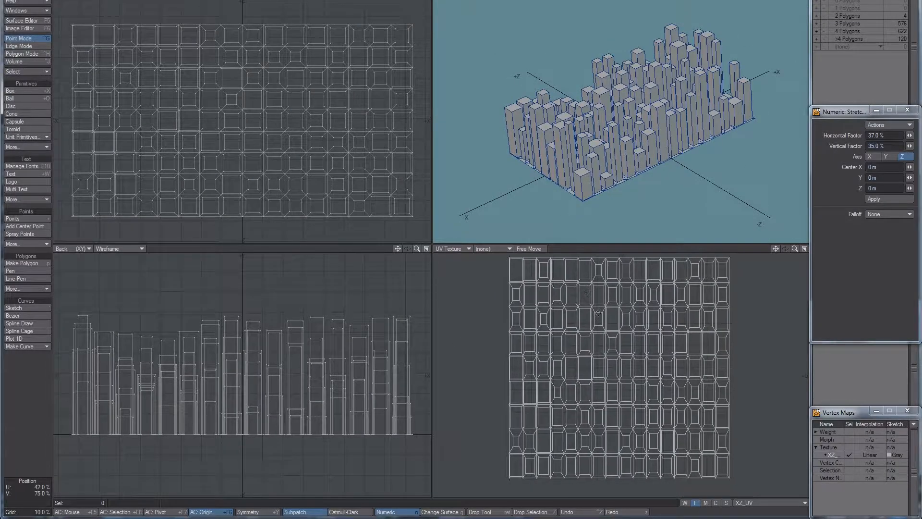
# Open the settings for creating a new UV texture map, review the planar Y-axis mapping, and close them without creating one
pyautogui.click(760, 503)
pyautogui.click(765, 516)
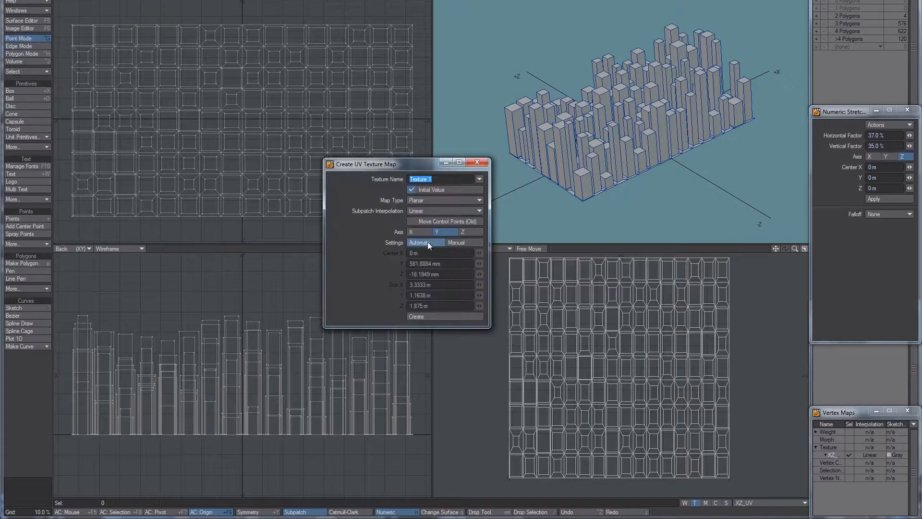
pyautogui.click(476, 162)
# Examine the block model's geometry alongside its XZ_UV texture layout, including in polygon selection mode
pyautogui.press('space')
pyautogui.press('space')
pyautogui.press('space')
pyautogui.press('space')
pyautogui.press('space')
pyautogui.press('space')
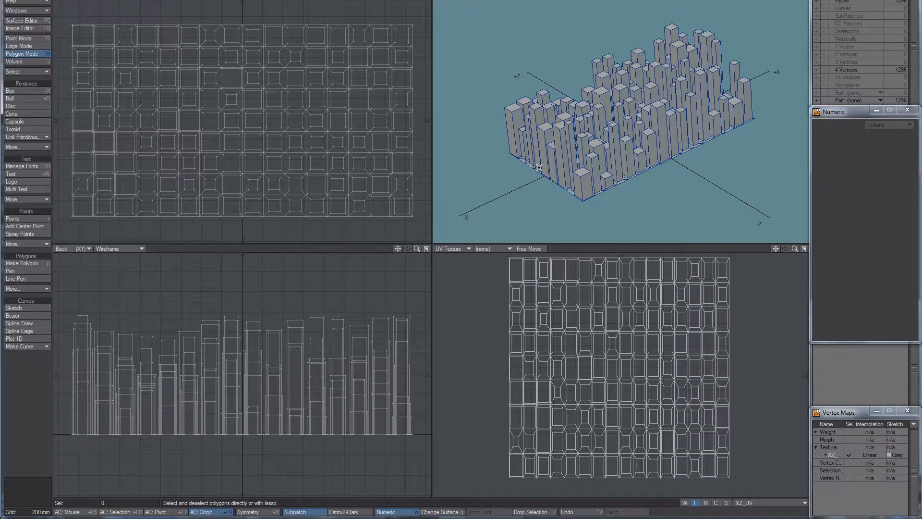
pyautogui.keyDown('alt'); pyautogui.moveTo(552, 194); pyautogui.dragTo(582, 229); pyautogui.keyUp('alt')
pyautogui.keyDown('alt'); pyautogui.moveTo(642, 320); pyautogui.dragTo(545, 274); pyautogui.keyUp('alt')
pyautogui.moveTo(545, 274)
pyautogui.keyDown('alt'); pyautogui.mouseDown()
pyautogui.moveTo(543, 297)
pyautogui.moveTo(551, 288)
pyautogui.mouseUp(); pyautogui.keyUp('alt')
pyautogui.keyDown('alt'); pyautogui.moveTo(649, 238); pyautogui.dragTo(614, 224); pyautogui.keyUp('alt')
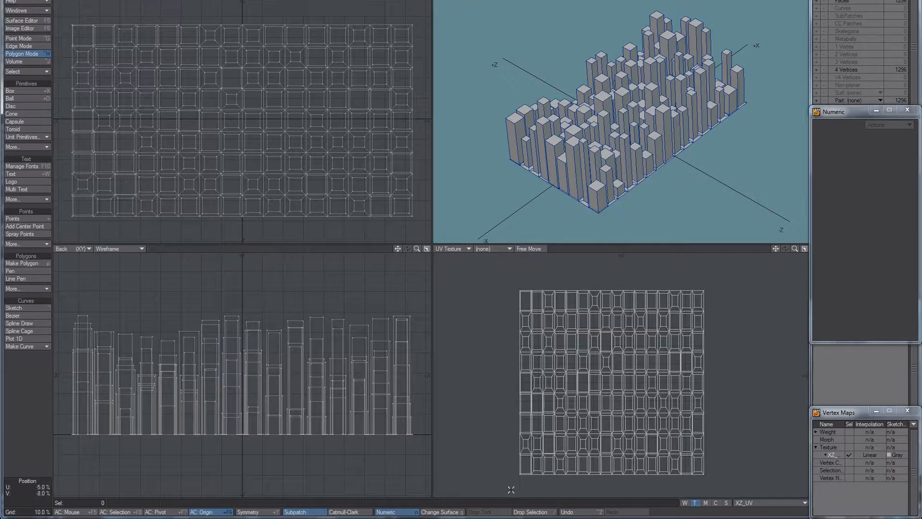
pyautogui.keyDown('alt'); pyautogui.moveTo(606, 170); pyautogui.dragTo(566, 126); pyautogui.keyUp('alt')
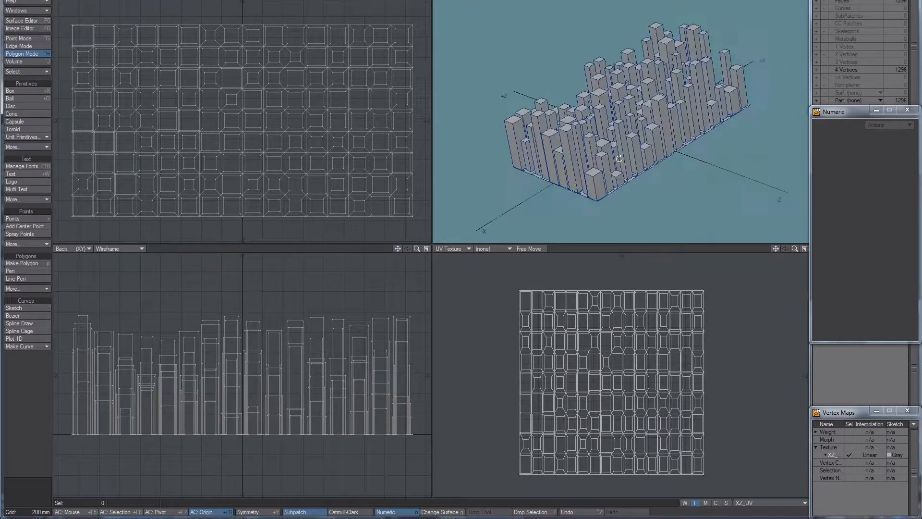
pyautogui.hotkey('ctrl', 'g')
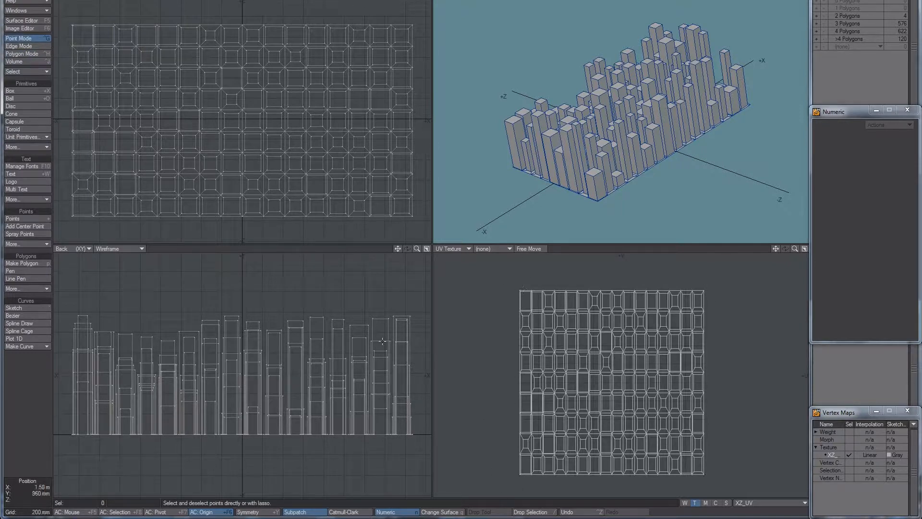
# Return to the sketch and review the angle labels on the plane beside the sphere and half-circle
pyautogui.click(240, 518)
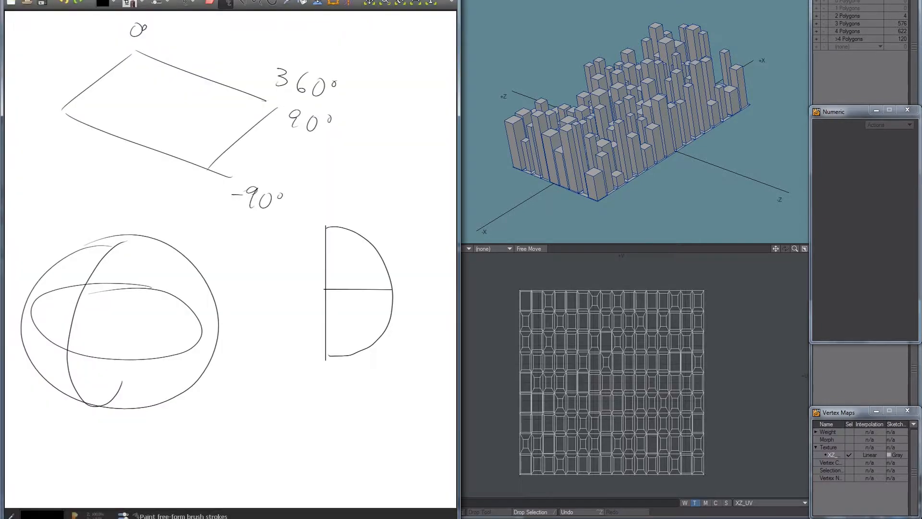
pyautogui.moveTo(157, 66); pyautogui.dragTo(137, 141, button='middle')
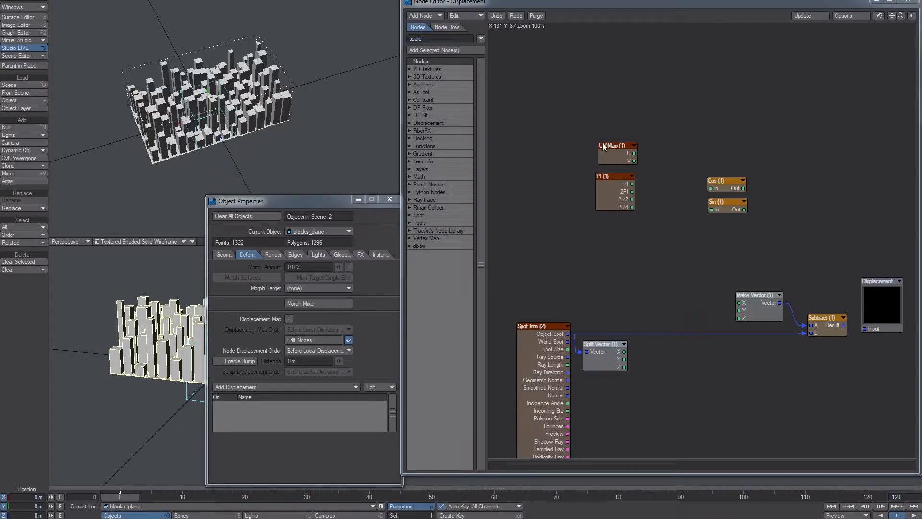
# Wire the Subtract result into the Displacement input and shift the UV Map, PI, Cos and Sin nodes further left
pyautogui.click(604, 147)
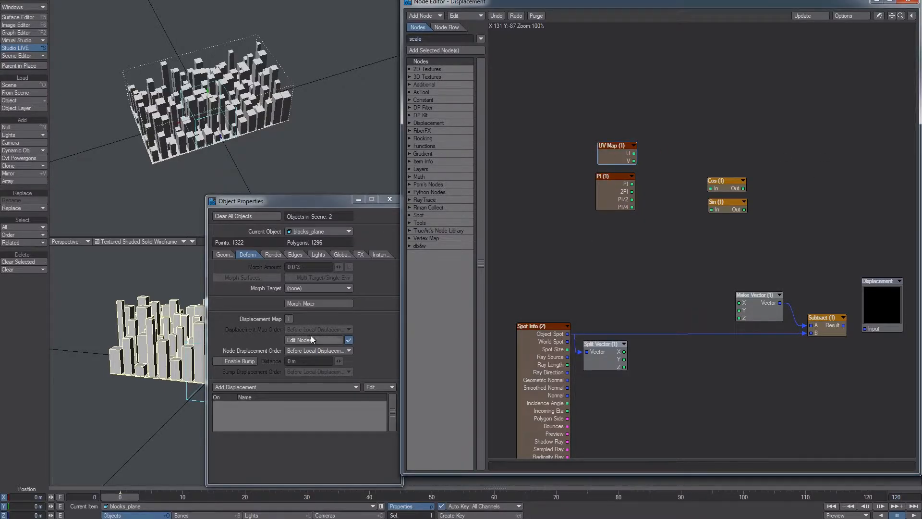
pyautogui.moveTo(877, 327)
pyautogui.mouseDown()
pyautogui.moveTo(884, 324)
pyautogui.moveTo(869, 326)
pyautogui.mouseUp()
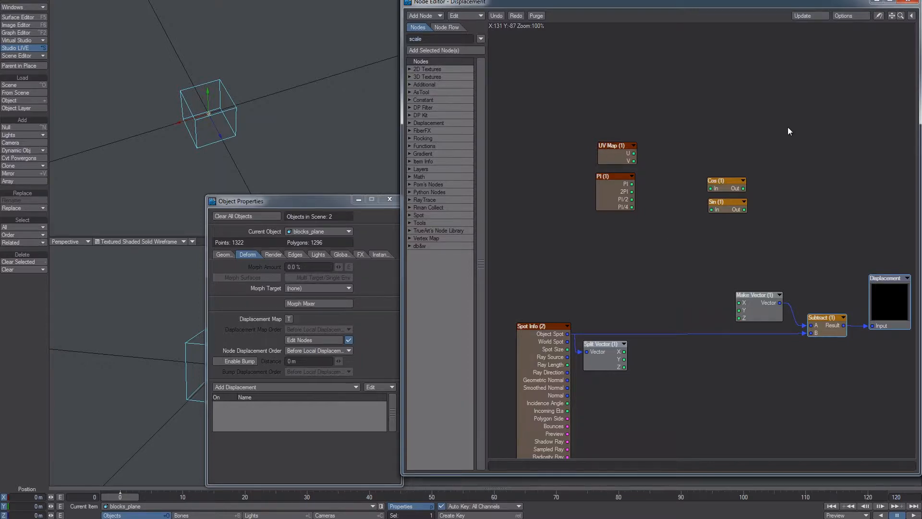
pyautogui.moveTo(614, 188); pyautogui.dragTo(544, 191)
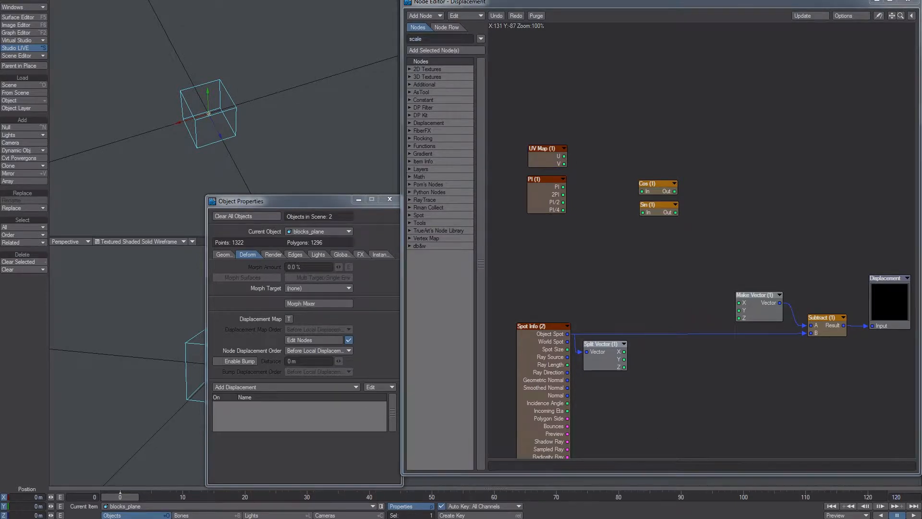
pyautogui.hotkey('alt', 'Tab')
pyautogui.hotkey('alt', 'Tab')
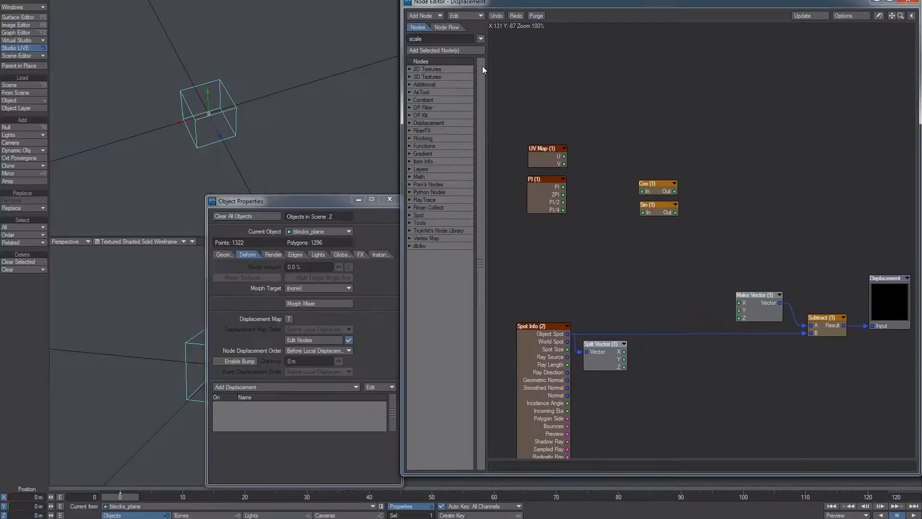
# Add a Remap node next to the UV Map node and move the Cos and Sin nodes further right to make room
pyautogui.write('remap')
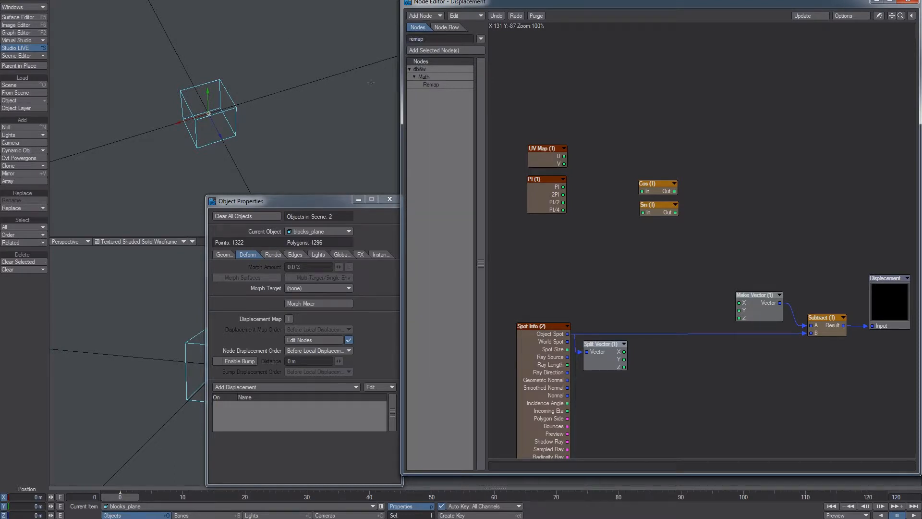
pyautogui.doubleClick(434, 84)
pyautogui.moveTo(692, 222); pyautogui.dragTo(688, 99)
pyautogui.moveTo(722, 180); pyautogui.dragTo(664, 210)
pyautogui.moveTo(665, 212); pyautogui.dragTo(865, 203)
# Connect the UV Map's U output to Remap's Scalar input and the PI node's 2PI output to its outMaximum input
pyautogui.moveTo(564, 156); pyautogui.dragTo(645, 176)
pyautogui.doubleClick(628, 169)
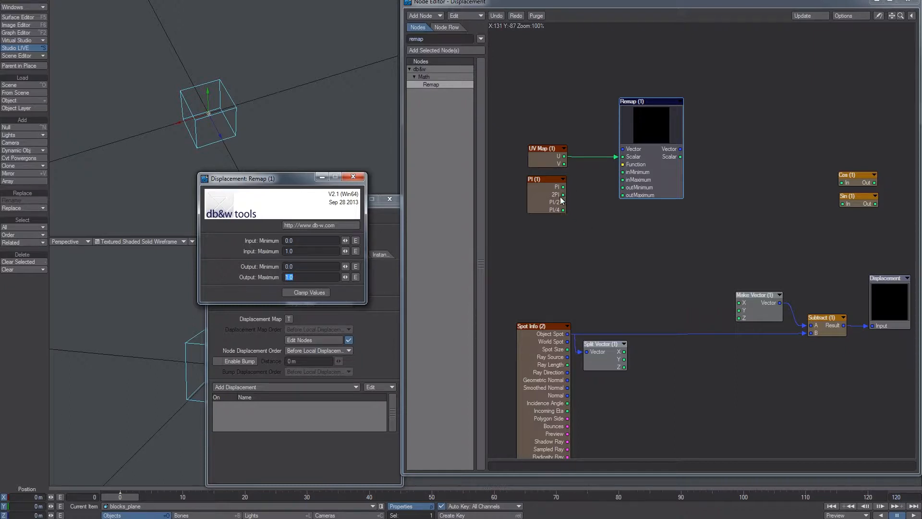
pyautogui.moveTo(564, 196); pyautogui.dragTo(623, 195)
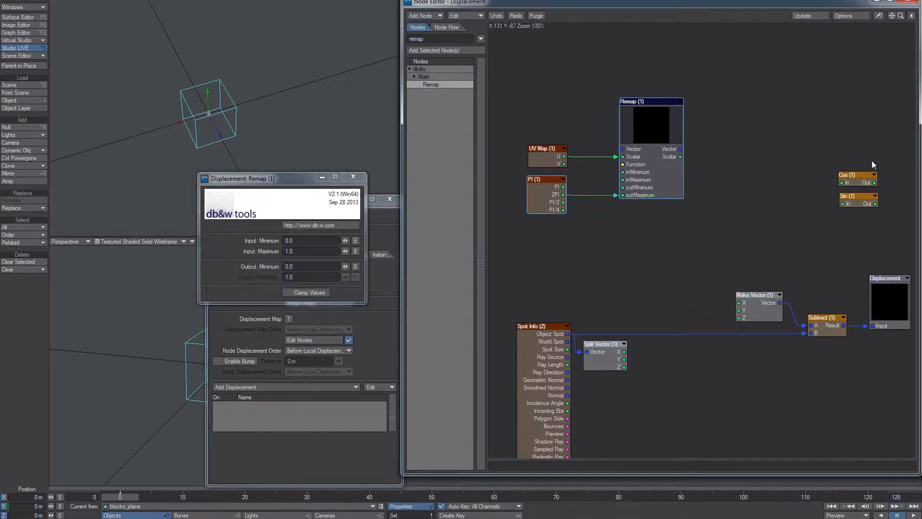
# Move the Cos and Sin nodes beside Remap and shift the Make Vector, Subtract and Displacement nodes further right
pyautogui.moveTo(860, 199); pyautogui.dragTo(729, 174)
pyautogui.moveTo(788, 225); pyautogui.dragTo(674, 203, button='middle')
pyautogui.moveTo(872, 228); pyautogui.dragTo(622, 350)
pyautogui.moveTo(638, 296); pyautogui.dragTo(690, 294)
pyautogui.moveTo(572, 228); pyautogui.dragTo(676, 249, button='middle')
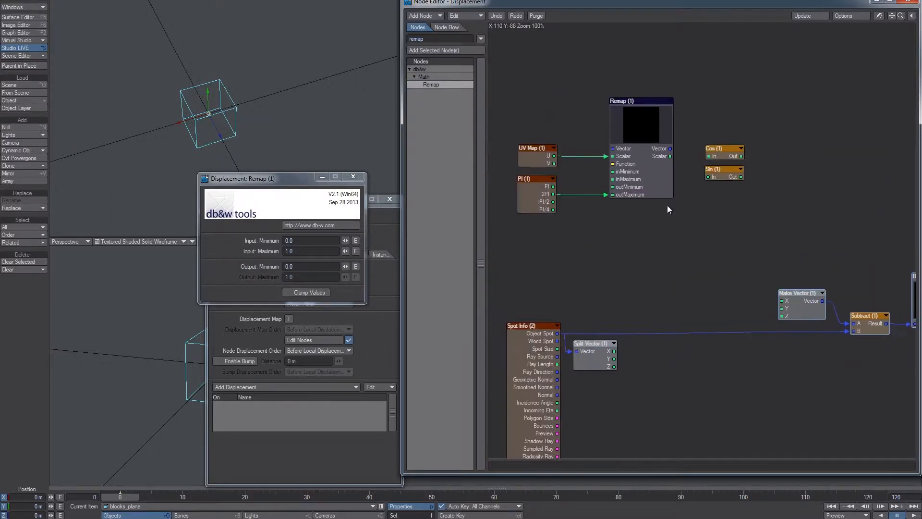
# Feed Remap's Scalar output into Cos and Sin, and connect Cos to Make Vector's X and Sin to its Z
pyautogui.moveTo(671, 156); pyautogui.dragTo(708, 156)
pyautogui.moveTo(672, 156); pyautogui.dragTo(620, 148, button='middle')
pyautogui.moveTo(661, 168); pyautogui.dragTo(715, 165)
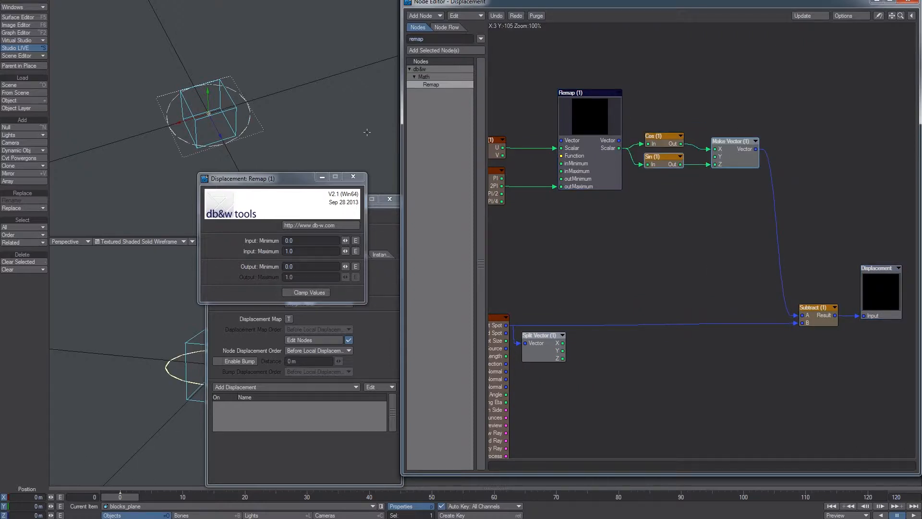
# Compare the displaced object's shape in the viewport with the cosine and sine animation and the node connections
pyautogui.scroll(-3, 332, 148)
pyautogui.click(653, 518)
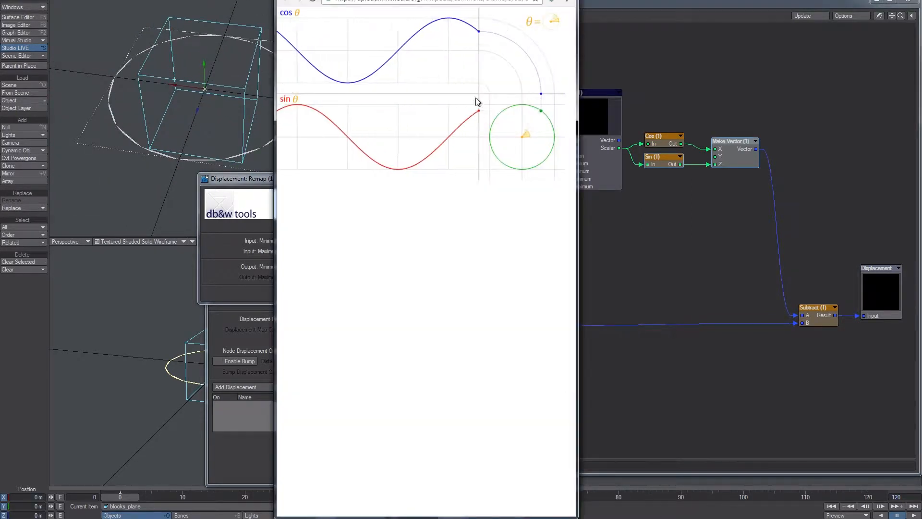
pyautogui.click(524, 0)
pyautogui.keyDown('alt'); pyautogui.moveTo(683, 195); pyautogui.dragTo(731, 201); pyautogui.keyUp('alt')
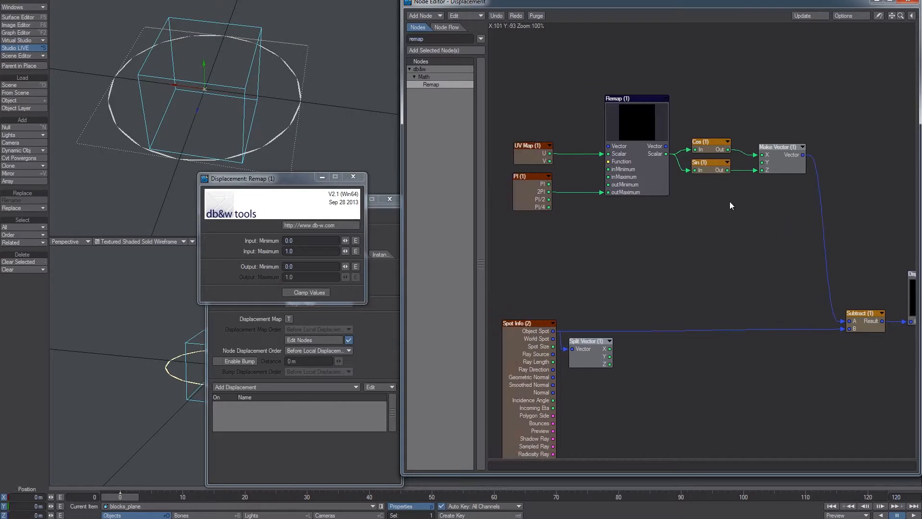
pyautogui.moveTo(712, 168); pyautogui.dragTo(714, 168)
pyautogui.moveTo(341, 144)
pyautogui.keyDown('alt'); pyautogui.mouseDown()
pyautogui.moveTo(298, 144)
pyautogui.moveTo(327, 143)
pyautogui.mouseUp(); pyautogui.keyUp('alt')
pyautogui.hotkey('alt', 'Tab')
pyautogui.moveTo(346, 289)
pyautogui.mouseDown()
pyautogui.moveTo(382, 294)
pyautogui.moveTo(276, 308)
pyautogui.mouseUp()
pyautogui.hotkey('ctrl', 'z')
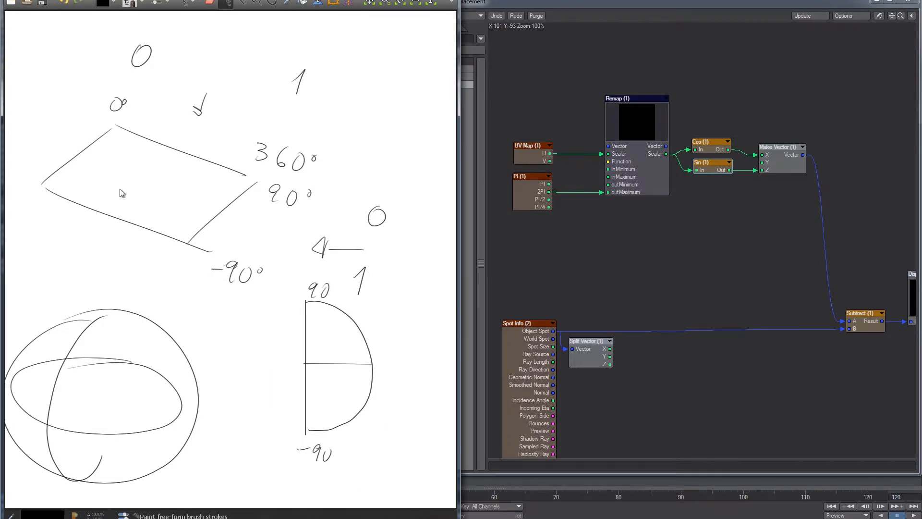
pyautogui.moveTo(257, 203); pyautogui.dragTo(253, 196)
pyautogui.hotkey('ctrl', 'z')
pyautogui.hotkey('alt', 'Tab')
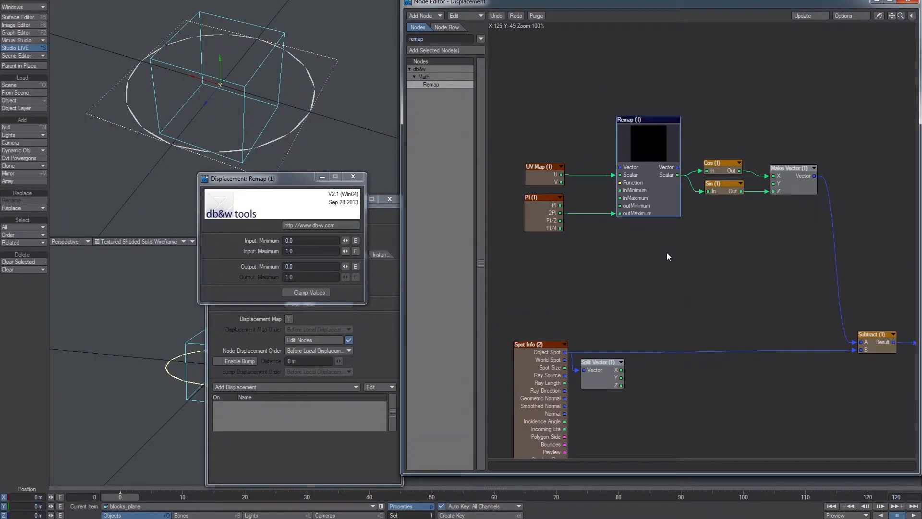
# Duplicate the Remap node below the original and connect the UV Map's V output to the copy's Scalar input
pyautogui.hotkey('ctrl', 'v')
pyautogui.moveTo(701, 240); pyautogui.dragTo(650, 280)
pyautogui.moveTo(562, 183); pyautogui.dragTo(672, 221)
pyautogui.moveTo(552, 164); pyautogui.dragTo(526, 164)
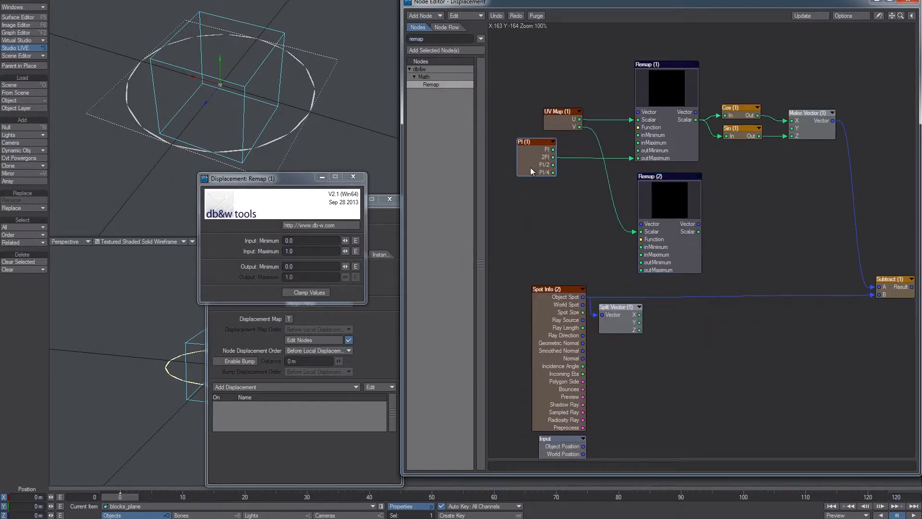
# Add a scalar Sign node fed by PI/2, wiring Sign into the second Remap's outMinimum and PI/2 into its outMaximum
pyautogui.moveTo(426, 39); pyautogui.dragTo(291, 39)
pyautogui.write('sign')
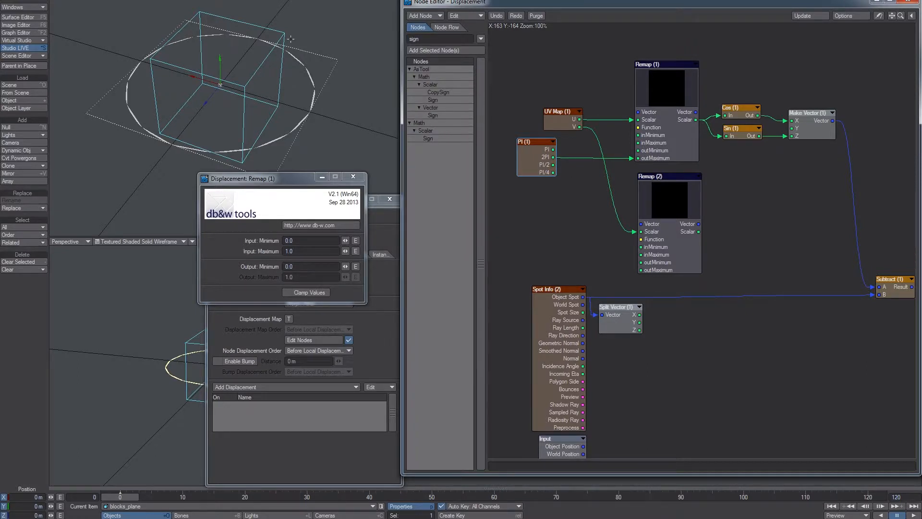
pyautogui.doubleClick(440, 137)
pyautogui.moveTo(719, 238); pyautogui.dragTo(606, 190)
pyautogui.moveTo(536, 168); pyautogui.dragTo(584, 190)
pyautogui.moveTo(585, 196); pyautogui.dragTo(642, 262)
pyautogui.keyDown('alt'); pyautogui.moveTo(518, 164); pyautogui.dragTo(665, 252); pyautogui.keyUp('alt')
pyautogui.moveTo(522, 138); pyautogui.dragTo(506, 162)
# Duplicate the Cos, Sin and Make Vector nodes and place the copies beside the second Remap
pyautogui.keyDown('alt'); pyautogui.moveTo(788, 165); pyautogui.dragTo(650, 74); pyautogui.keyUp('alt')
pyautogui.hotkey('ctrl', 'c')
pyautogui.hotkey('ctrl', 'v')
pyautogui.moveTo(673, 229); pyautogui.dragTo(676, 200)
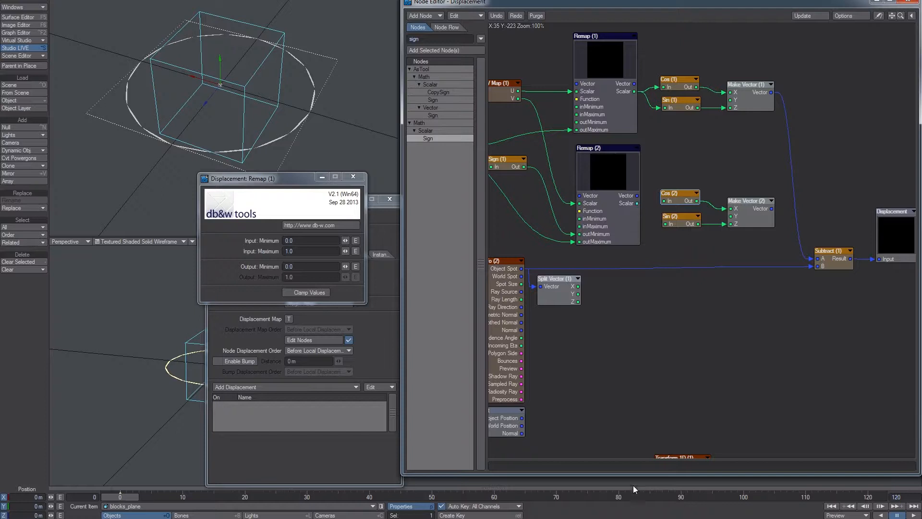
# Feed the second Remap's Scalar output into the copied Cos and Sin, and connect the copied Make Vector to Subtract's A
pyautogui.hotkey('alt', 'Tab')
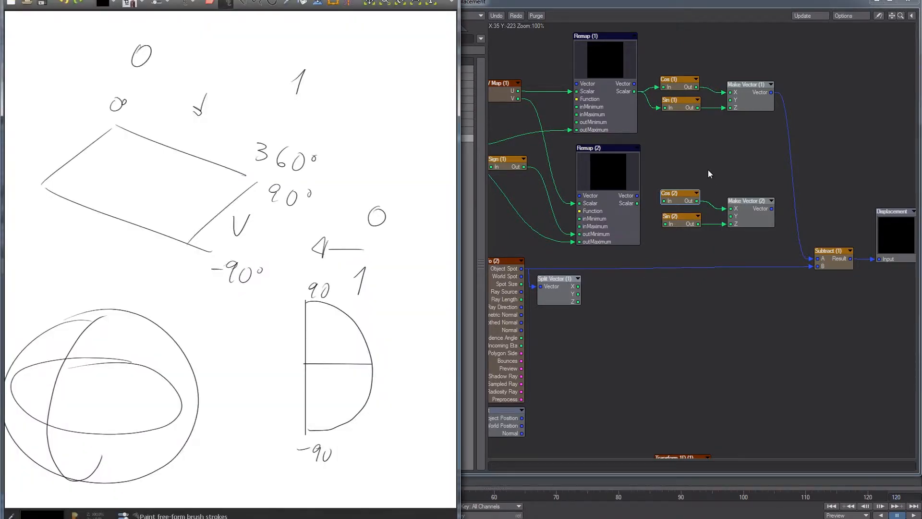
pyautogui.hotkey('alt', 'Tab')
pyautogui.moveTo(637, 203)
pyautogui.mouseDown()
pyautogui.moveTo(664, 201)
pyautogui.moveTo(665, 224)
pyautogui.mouseUp()
pyautogui.moveTo(771, 209); pyautogui.dragTo(827, 259)
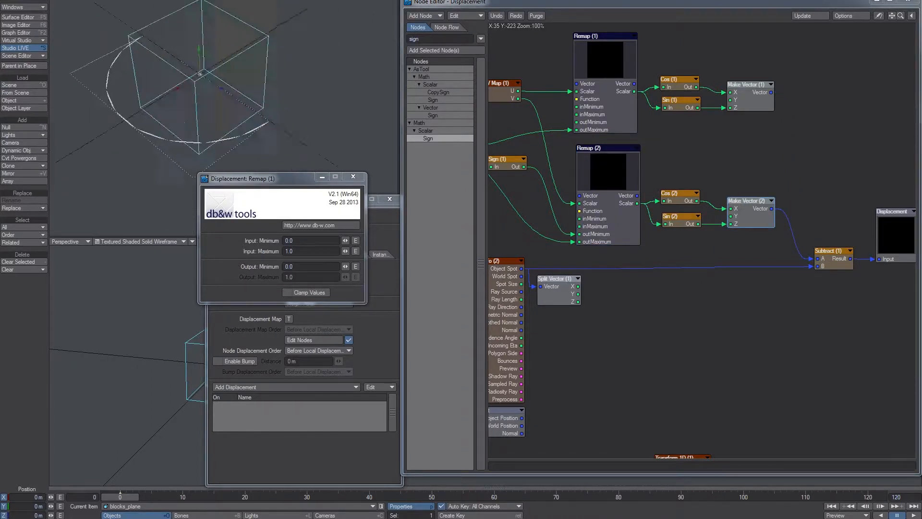
# Reroute the second Sin's output from the copied Make Vector's Z input to Y, and nudge that Make Vector aside
pyautogui.hotkey('alt', 'Tab')
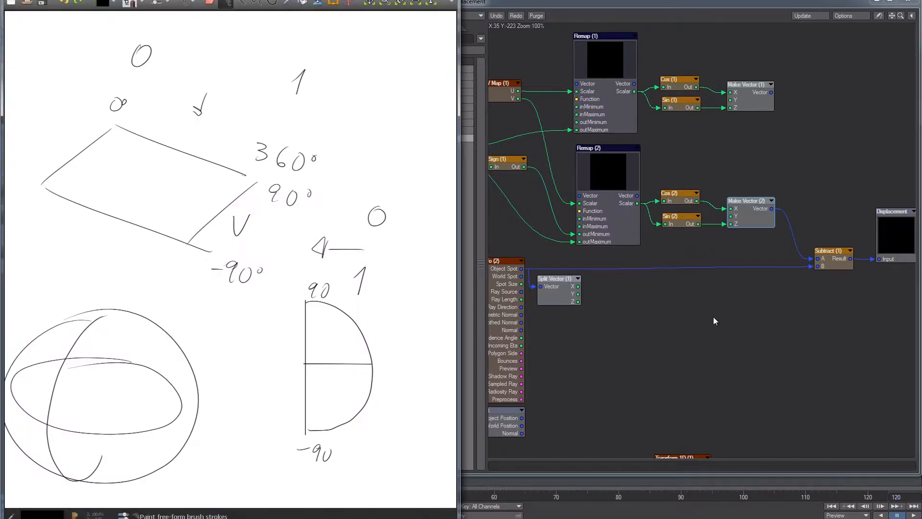
pyautogui.hotkey('alt', 'Tab')
pyautogui.moveTo(726, 223); pyautogui.dragTo(733, 219)
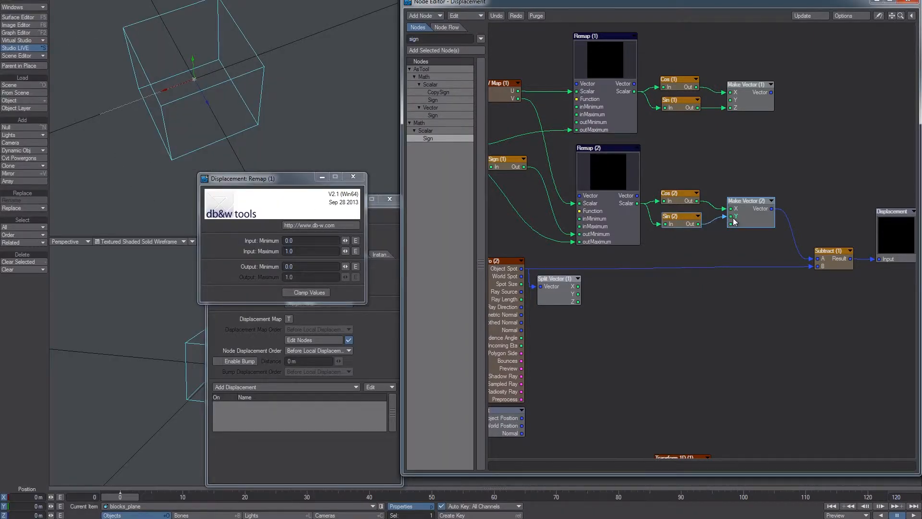
pyautogui.keyDown('alt'); pyautogui.moveTo(158, 144); pyautogui.dragTo(477, 112); pyautogui.keyUp('alt')
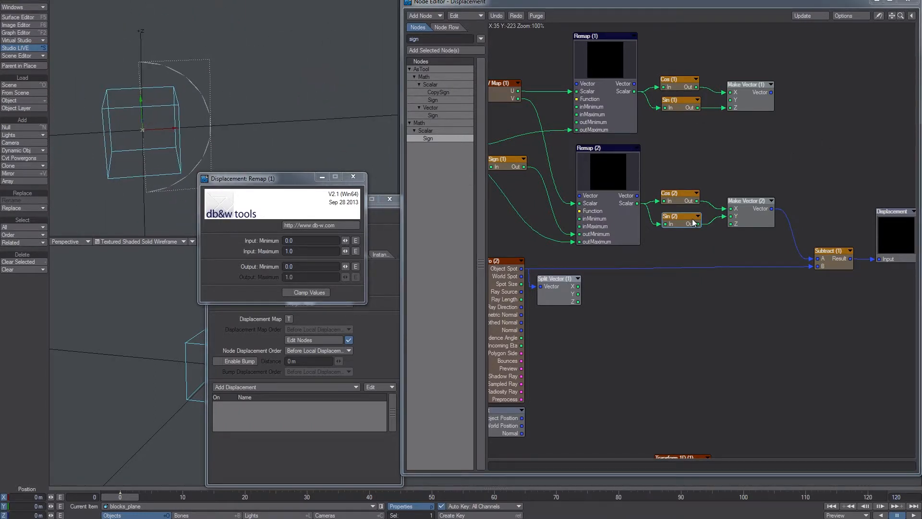
pyautogui.moveTo(751, 215); pyautogui.dragTo(757, 218)
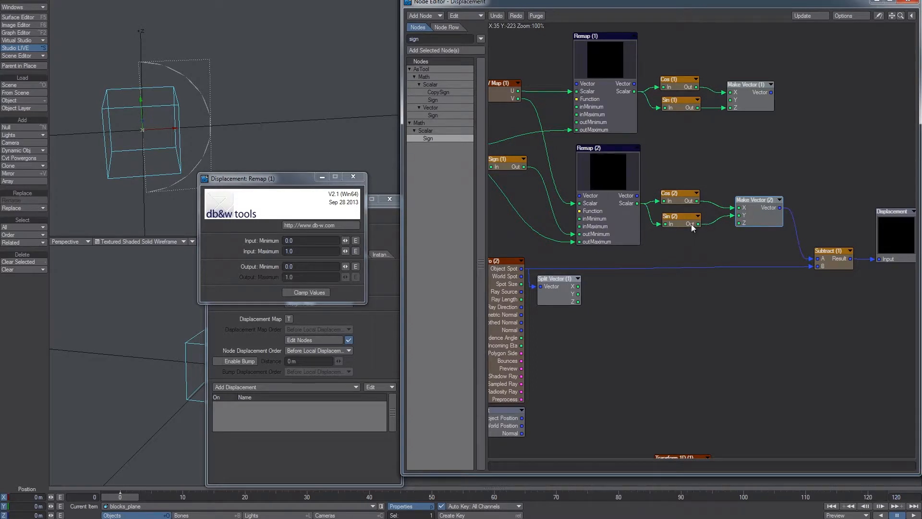
# Connect the second Sin to the first Make Vector's Y and that Make Vector to Subtract's A, repositioning Subtract and Displacement
pyautogui.moveTo(700, 224); pyautogui.dragTo(739, 101)
pyautogui.keyDown('alt'); pyautogui.moveTo(768, 124); pyautogui.dragTo(692, 111); pyautogui.keyUp('alt')
pyautogui.moveTo(858, 185); pyautogui.dragTo(759, 250)
pyautogui.moveTo(758, 252); pyautogui.dragTo(788, 250)
pyautogui.moveTo(695, 79); pyautogui.dragTo(772, 244)
pyautogui.keyDown('alt'); pyautogui.moveTo(248, 163); pyautogui.dragTo(221, 170); pyautogui.keyUp('alt')
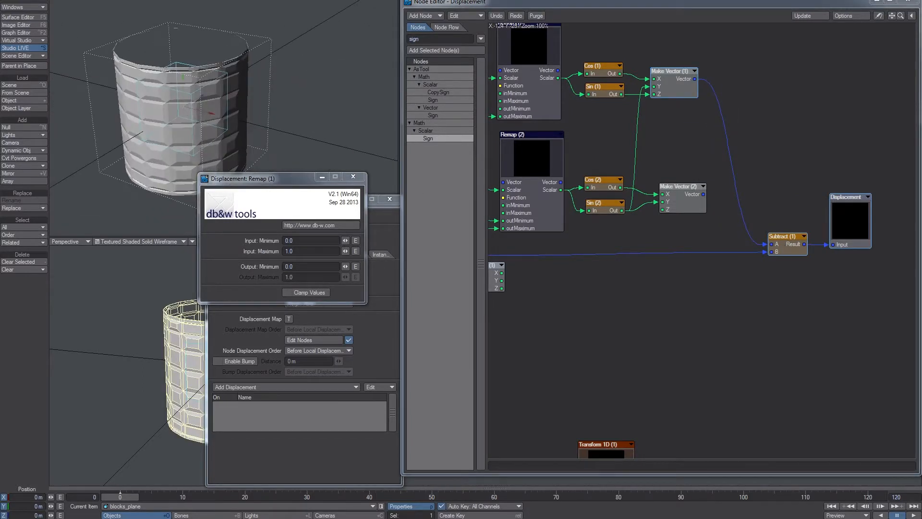
pyautogui.moveTo(674, 205); pyautogui.dragTo(677, 210)
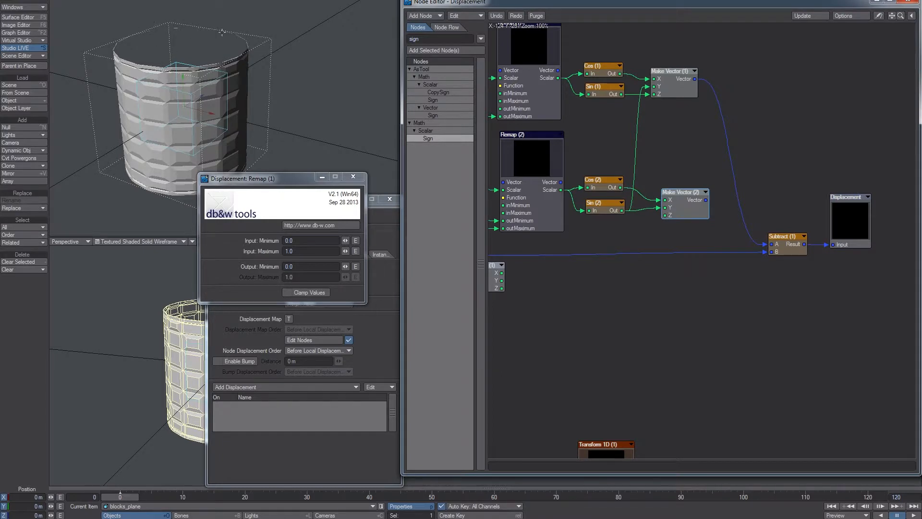
# Switch to the sketch and draw horizontal rings that shrink toward the top pole of the sphere
pyautogui.hotkey('alt', 'Tab')
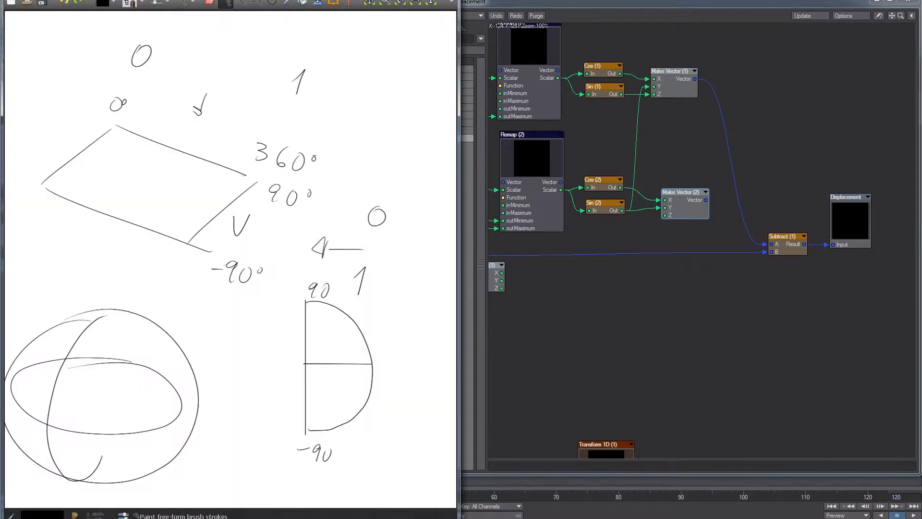
pyautogui.moveTo(62, 375); pyautogui.dragTo(120, 307, button='middle')
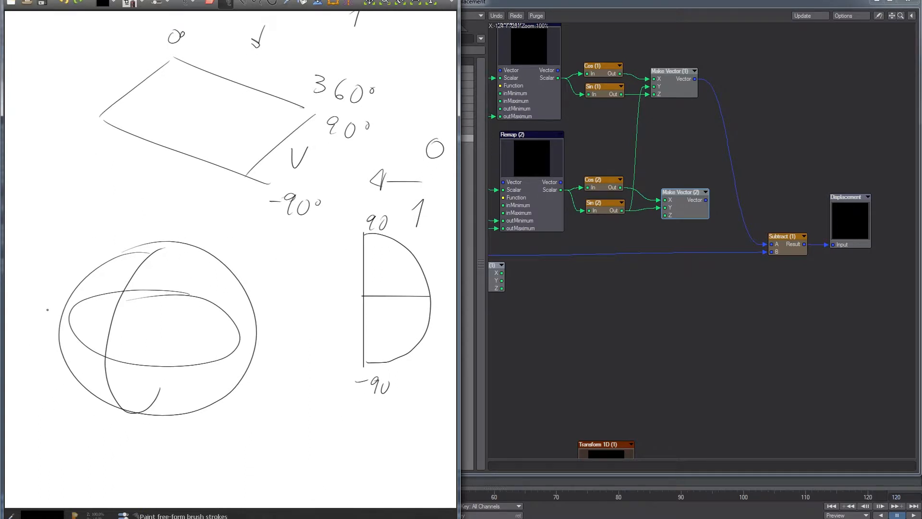
pyautogui.moveTo(173, 279)
pyautogui.mouseDown()
pyautogui.moveTo(206, 308)
pyautogui.moveTo(225, 289)
pyautogui.moveTo(161, 302)
pyautogui.moveTo(167, 274)
pyautogui.moveTo(126, 256)
pyautogui.moveTo(186, 249)
pyautogui.mouseUp()
pyautogui.hotkey('ctrl', 'z')
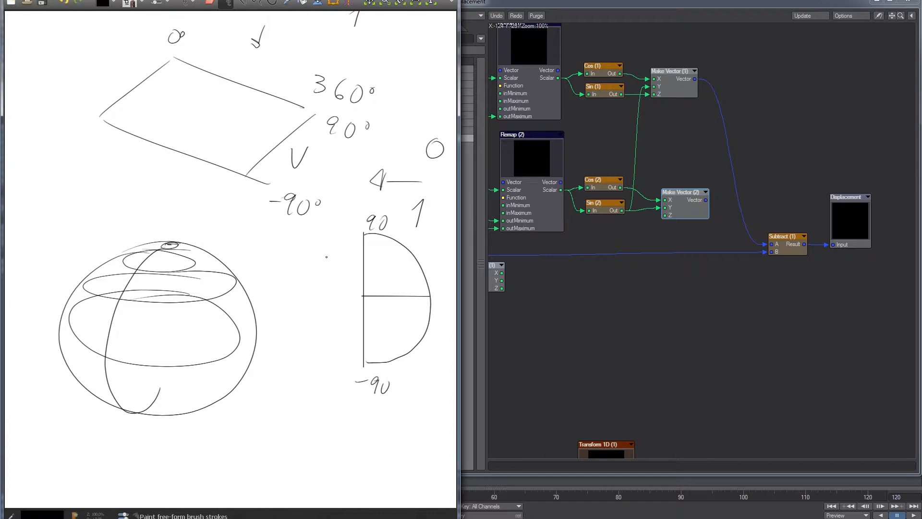
# Mark the y and x distances on the half-circle sketch and draw horizontal lines shortening toward its 90 degree end
pyautogui.moveTo(352, 235); pyautogui.dragTo(351, 296)
pyautogui.moveTo(411, 295); pyautogui.dragTo(385, 281, button='middle')
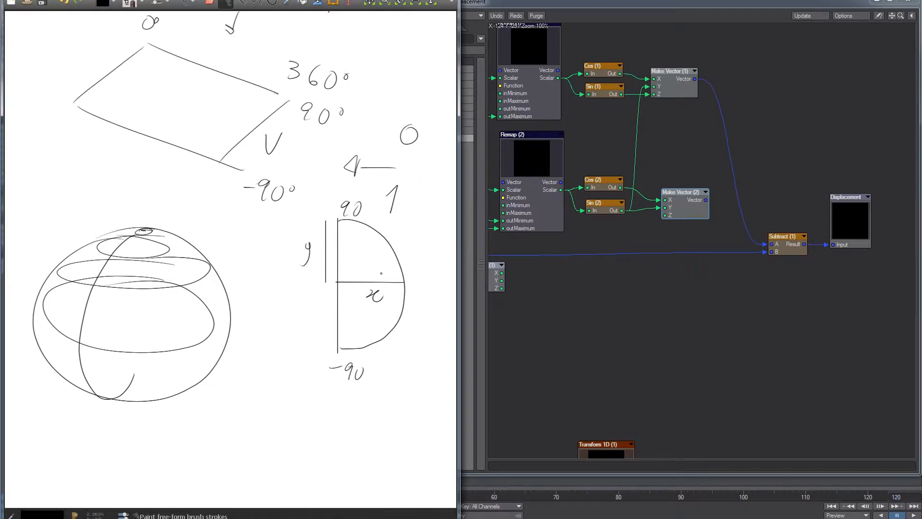
pyautogui.keyDown('shift'); pyautogui.moveTo(337, 265); pyautogui.dragTo(403, 265); pyautogui.keyUp('shift')
pyautogui.keyDown('shift'); pyautogui.moveTo(340, 249); pyautogui.dragTo(392, 246); pyautogui.keyUp('shift')
pyautogui.moveTo(339, 234)
pyautogui.mouseDown()
pyautogui.moveTo(385, 234)
pyautogui.moveTo(375, 224)
pyautogui.mouseUp()
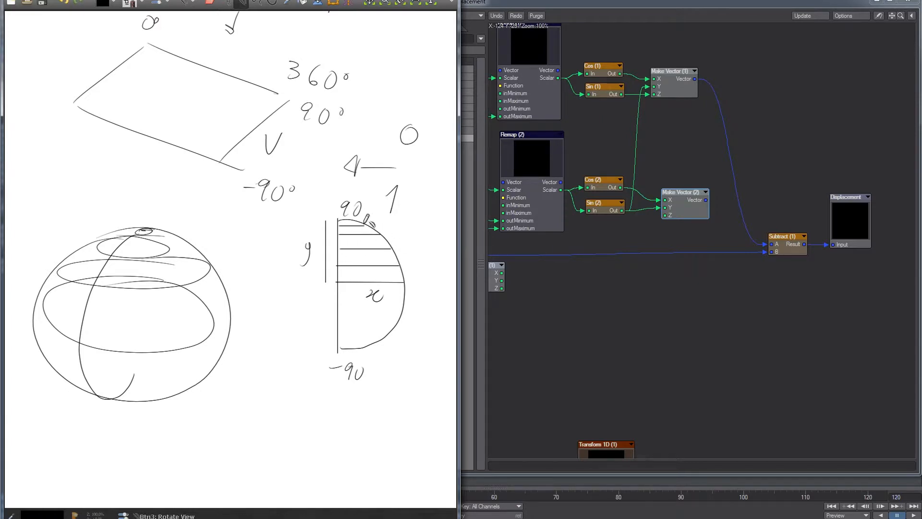
pyautogui.press('b')
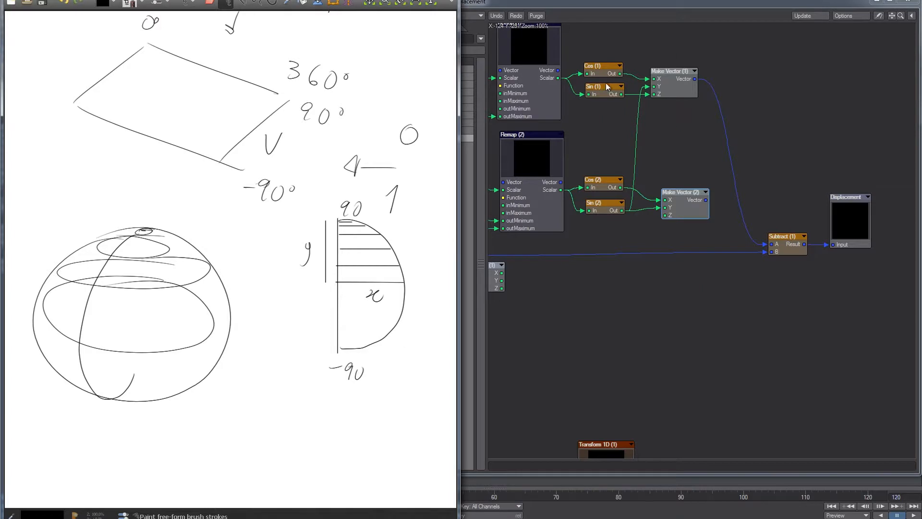
# Delete the second Make Vector node from the displacement network
pyautogui.keyDown('alt'); pyautogui.moveTo(723, 144); pyautogui.dragTo(701, 142); pyautogui.keyUp('alt')
pyautogui.click(656, 195)
pyautogui.press('Delete')
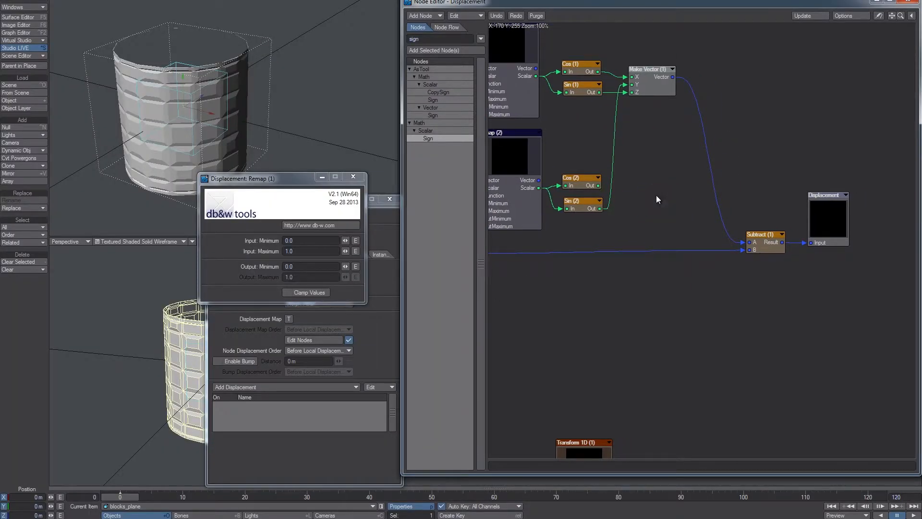
# Add a scalar Multiply node between the Sin nodes and Make Vector, shifting Make Vector, Subtract and Displacement to make room
pyautogui.write('mult')
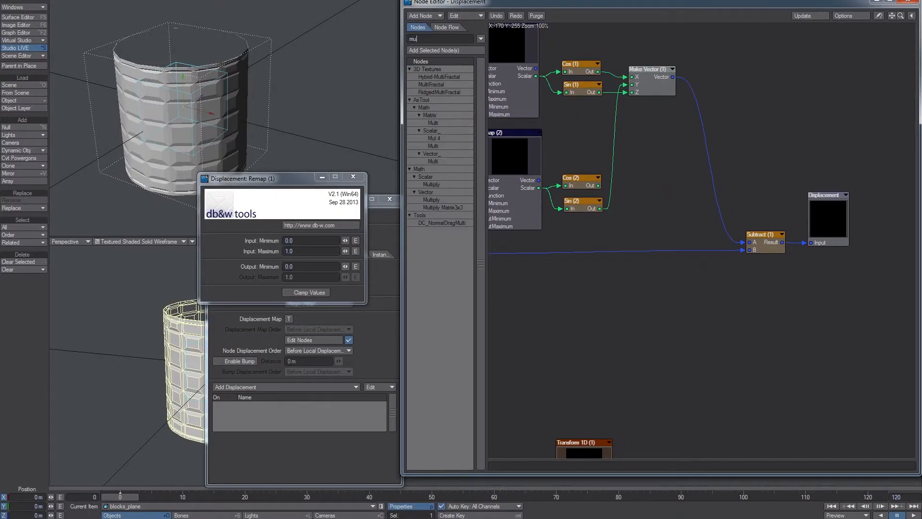
pyautogui.doubleClick(438, 178)
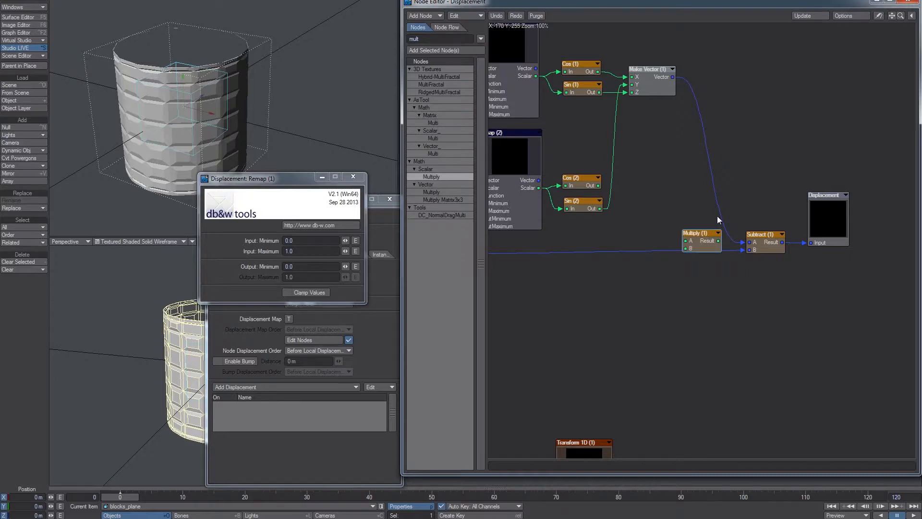
pyautogui.keyDown('alt'); pyautogui.moveTo(717, 216); pyautogui.dragTo(673, 217); pyautogui.keyUp('alt')
pyautogui.moveTo(859, 158); pyautogui.dragTo(722, 291)
pyautogui.moveTo(716, 251); pyautogui.dragTo(810, 263)
pyautogui.moveTo(606, 72); pyautogui.dragTo(705, 73)
pyautogui.click(650, 236)
pyautogui.keyDown('alt'); pyautogui.moveTo(644, 235); pyautogui.dragTo(687, 261); pyautogui.keyUp('alt')
pyautogui.moveTo(687, 261); pyautogui.dragTo(649, 142)
# Add another scalar Multiply node and place it between the first Cos and Make Vector
pyautogui.moveTo(581, 205)
pyautogui.mouseDown()
pyautogui.moveTo(647, 157)
pyautogui.moveTo(595, 205)
pyautogui.mouseUp()
pyautogui.doubleClick(431, 176)
pyautogui.moveTo(698, 236); pyautogui.dragTo(646, 87)
# Multiply the first Cos and first Sin each by the second Cos, feeding the products into Make Vector's X and Z
pyautogui.moveTo(598, 212); pyautogui.dragTo(636, 93)
pyautogui.moveTo(653, 93); pyautogui.dragTo(731, 106)
pyautogui.moveTo(664, 116); pyautogui.dragTo(664, 95)
pyautogui.moveTo(681, 150); pyautogui.dragTo(742, 122)
pyautogui.moveTo(599, 119); pyautogui.dragTo(647, 150)
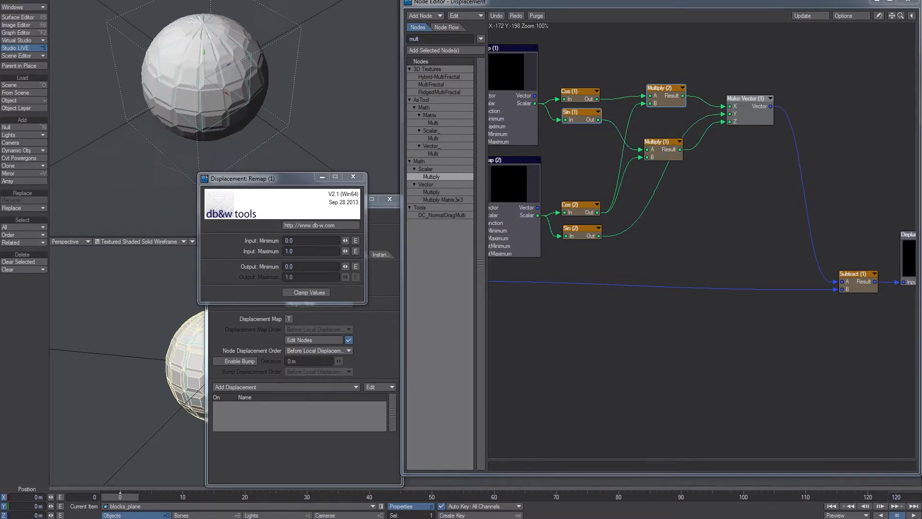
# Toggle the object's node displacement off and on to compare the original blocks with the displaced shape
pyautogui.moveTo(705, 248); pyautogui.dragTo(680, 209)
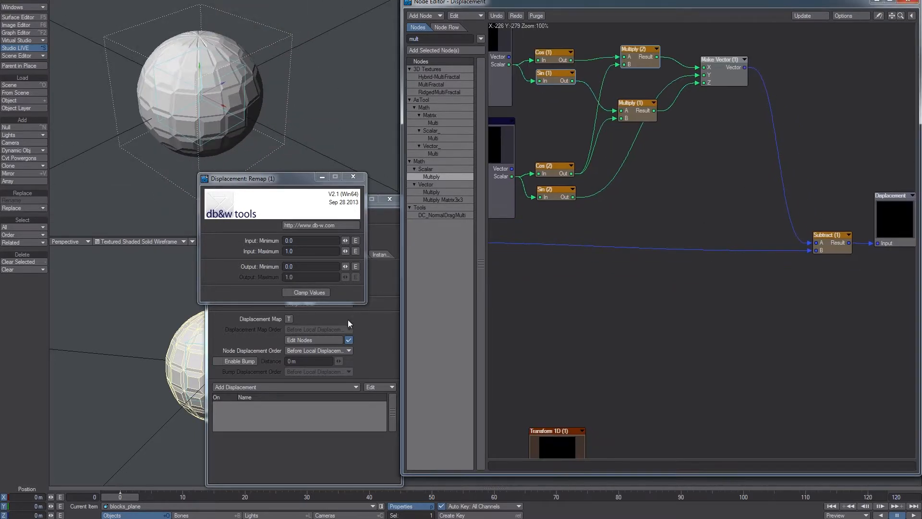
pyautogui.click(349, 340)
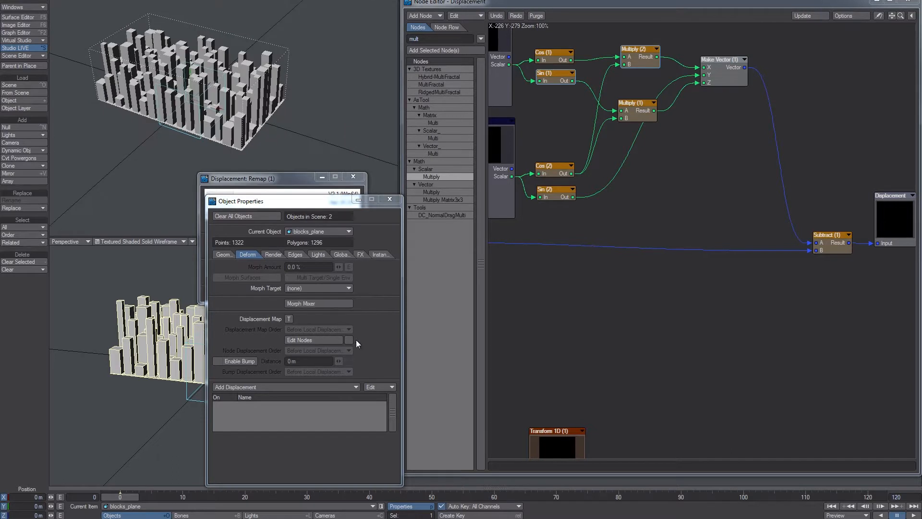
pyautogui.click(349, 340)
pyautogui.click(349, 340)
pyautogui.click(349, 340)
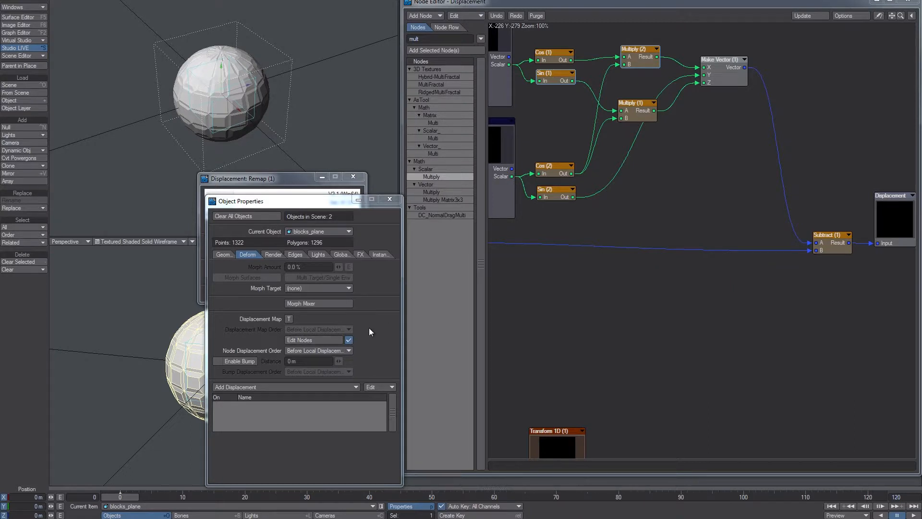
# Add an Add Scaled vector node before Subtract and connect Make Vector's output to both its A and B inputs
pyautogui.keyDown('alt'); pyautogui.moveTo(281, 118); pyautogui.dragTo(240, 103); pyautogui.keyUp('alt')
pyautogui.keyDown('alt'); pyautogui.moveTo(692, 136); pyautogui.dragTo(578, 157); pyautogui.keyUp('alt')
pyautogui.click(454, 41)
pyautogui.write('add')
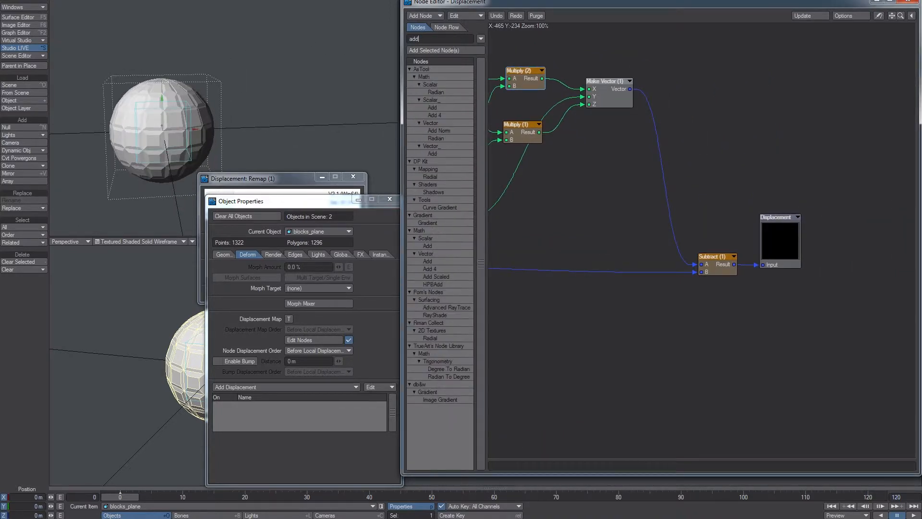
pyautogui.doubleClick(443, 184)
pyautogui.moveTo(704, 235); pyautogui.dragTo(711, 132)
pyautogui.moveTo(852, 222); pyautogui.dragTo(781, 264)
pyautogui.moveTo(632, 90); pyautogui.dragTo(694, 165)
pyautogui.moveTo(631, 90); pyautogui.dragTo(678, 172)
# Turn off the node displacement and examine the original block heights alongside the Spot Info and Split Vector nodes
pyautogui.moveTo(680, 204); pyautogui.dragTo(854, 105, button='middle')
pyautogui.moveTo(648, 173); pyautogui.dragTo(546, 207, button='middle')
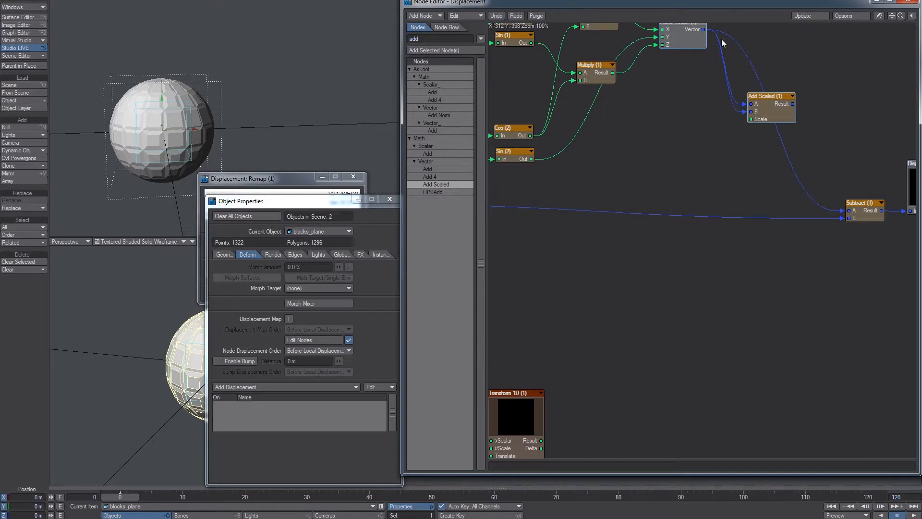
pyautogui.moveTo(722, 39); pyautogui.dragTo(690, 62, button='middle')
pyautogui.moveTo(560, 235); pyautogui.dragTo(692, 228, button='middle')
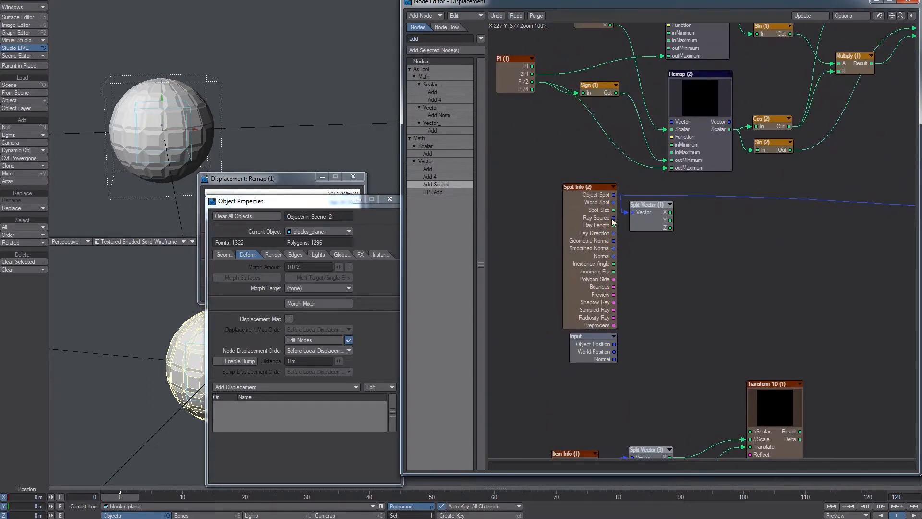
pyautogui.click(349, 340)
pyautogui.keyDown('ctrl'); pyautogui.keyDown('alt'); pyautogui.moveTo(155, 126); pyautogui.dragTo(186, 127); pyautogui.keyUp('alt'); pyautogui.keyUp('ctrl')
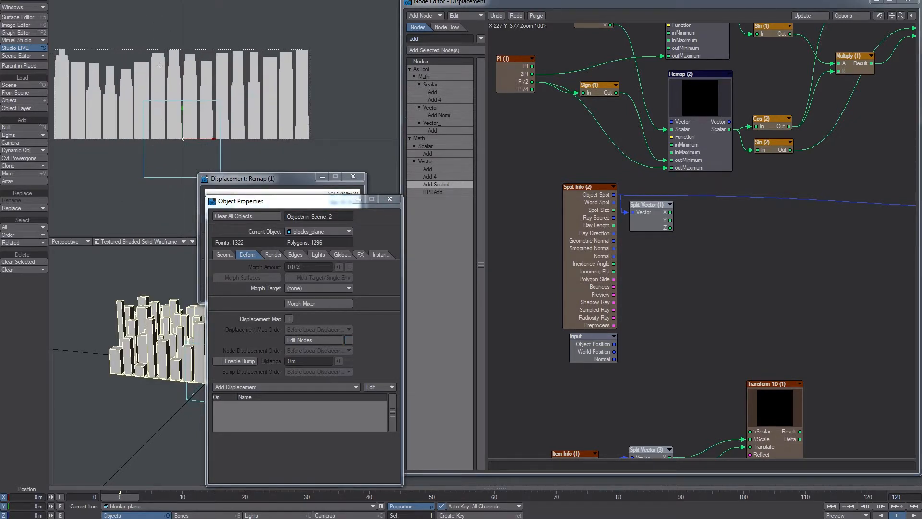
pyautogui.keyDown('alt'); pyautogui.moveTo(107, 94); pyautogui.dragTo(122, 95); pyautogui.keyUp('alt')
pyautogui.keyDown('alt'); pyautogui.moveTo(874, 154); pyautogui.dragTo(663, 173); pyautogui.keyUp('alt')
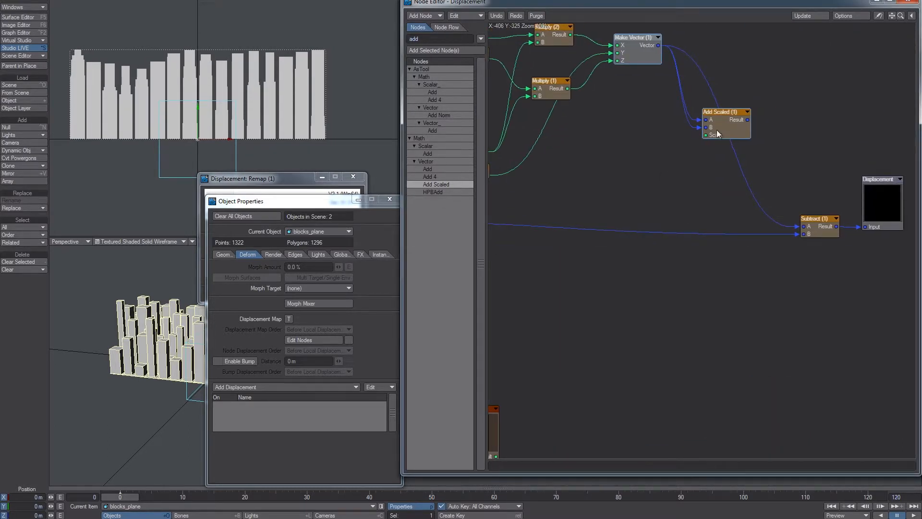
# Connect Split Vector's Y to Add Scaled's Scale and its Result to Subtract's A, and re-enable the node displacement
pyautogui.keyDown('alt'); pyautogui.moveTo(504, 211); pyautogui.dragTo(580, 200); pyautogui.keyUp('alt')
pyautogui.moveTo(553, 233); pyautogui.dragTo(904, 126)
pyautogui.keyDown('alt'); pyautogui.moveTo(873, 152); pyautogui.dragTo(773, 146); pyautogui.keyUp('alt')
pyautogui.keyDown('alt'); pyautogui.moveTo(571, 207); pyautogui.dragTo(641, 191); pyautogui.keyUp('alt')
pyautogui.moveTo(521, 212); pyautogui.dragTo(661, 139)
pyautogui.moveTo(639, 111); pyautogui.dragTo(698, 217)
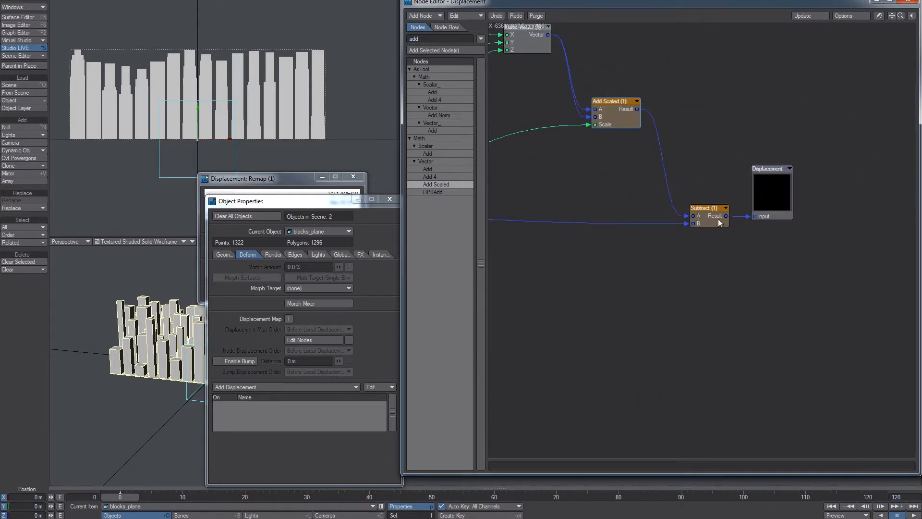
pyautogui.click(348, 340)
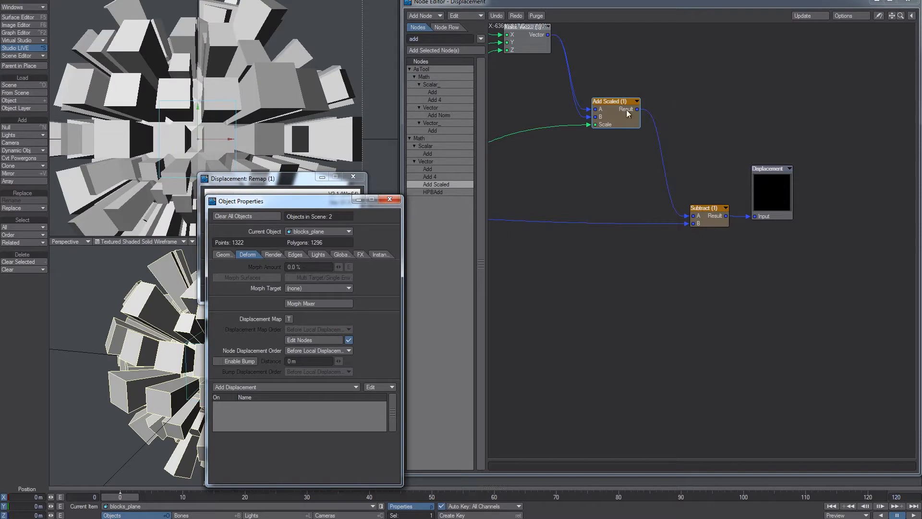
# Compare the shape with Make Vector wired directly to Subtract's A against the one using Add Scaled, restoring the Add Scaled connection
pyautogui.keyDown('alt'); pyautogui.moveTo(627, 110); pyautogui.dragTo(666, 139); pyautogui.keyUp('alt')
pyautogui.moveTo(587, 64); pyautogui.dragTo(733, 244)
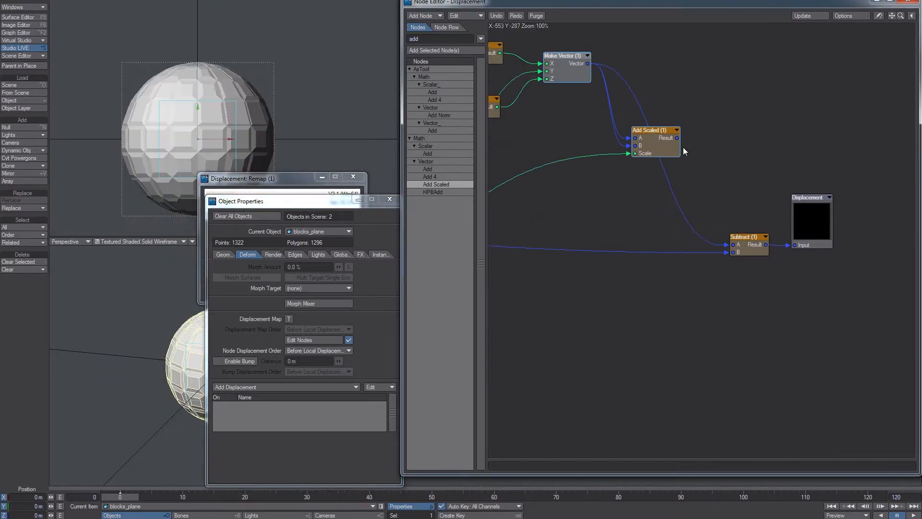
pyautogui.moveTo(677, 138); pyautogui.dragTo(734, 244)
pyautogui.scroll(-3, 308, 91)
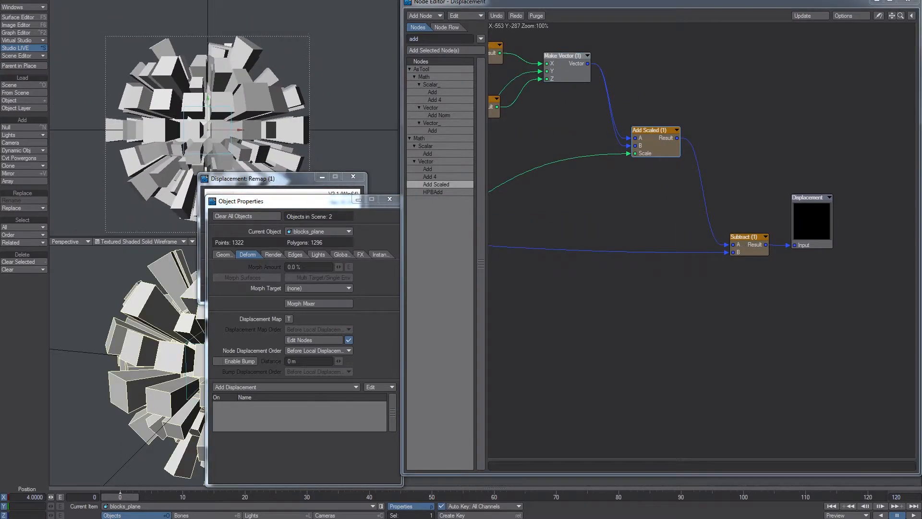
pyautogui.keyDown('alt'); pyautogui.moveTo(353, 75); pyautogui.dragTo(287, 99); pyautogui.keyUp('alt')
# Close the Remap settings and Object Properties windows and inspect the displaced blocks from several angles
pyautogui.click(394, 205)
pyautogui.click(355, 177)
pyautogui.click(390, 200)
pyautogui.keyDown('alt'); pyautogui.moveTo(353, 116); pyautogui.dragTo(284, 158); pyautogui.keyUp('alt')
pyautogui.scroll(-6, 284, 158)
pyautogui.scroll(6, 282, 139)
pyautogui.scroll(1, 279, 76)
pyautogui.keyDown('alt'); pyautogui.moveTo(279, 75); pyautogui.dragTo(302, 121); pyautogui.keyUp('alt')
# Select the Null object in the viewport and examine the UV Map and Remap part of the node network
pyautogui.click(242, 89)
pyautogui.hotkey('ctrl', 'z')
pyautogui.keyDown('alt'); pyautogui.moveTo(582, 190); pyautogui.dragTo(788, 227); pyautogui.keyUp('alt')
pyautogui.moveTo(687, 283)
pyautogui.keyDown('alt'); pyautogui.mouseDown()
pyautogui.moveTo(696, 76)
pyautogui.moveTo(658, 140)
pyautogui.moveTo(688, 267)
pyautogui.mouseUp(); pyautogui.keyUp('alt')
pyautogui.moveTo(307, 125)
pyautogui.keyDown('alt'); pyautogui.mouseDown()
pyautogui.moveTo(283, 123)
pyautogui.moveTo(301, 122)
pyautogui.mouseUp(); pyautogui.keyUp('alt')
# Switch to Modeler and try stretching the blocks' XZ_UV map horizontally in the UV texture view
pyautogui.moveTo(611, 103)
pyautogui.keyDown('alt'); pyautogui.mouseDown()
pyautogui.moveTo(611, 54)
pyautogui.moveTo(626, 95)
pyautogui.mouseUp(); pyautogui.keyUp('alt')
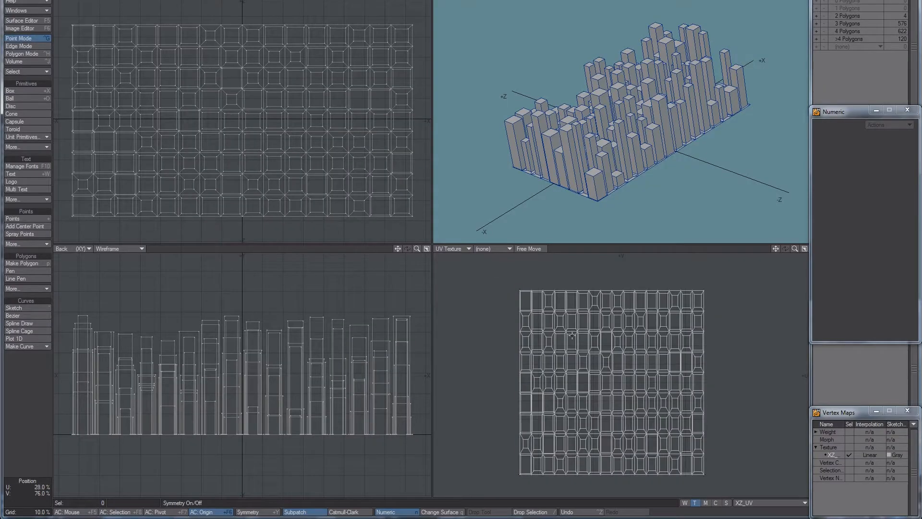
pyautogui.press('space')
pyautogui.press('h')
pyautogui.moveTo(634, 336); pyautogui.dragTo(483, 354)
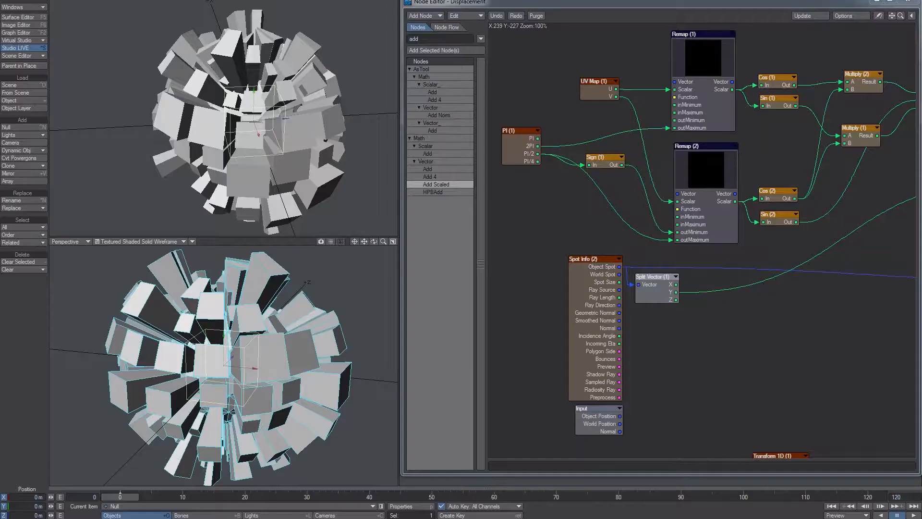
pyautogui.keyDown('alt'); pyautogui.moveTo(231, 125); pyautogui.dragTo(287, 144); pyautogui.keyUp('alt')
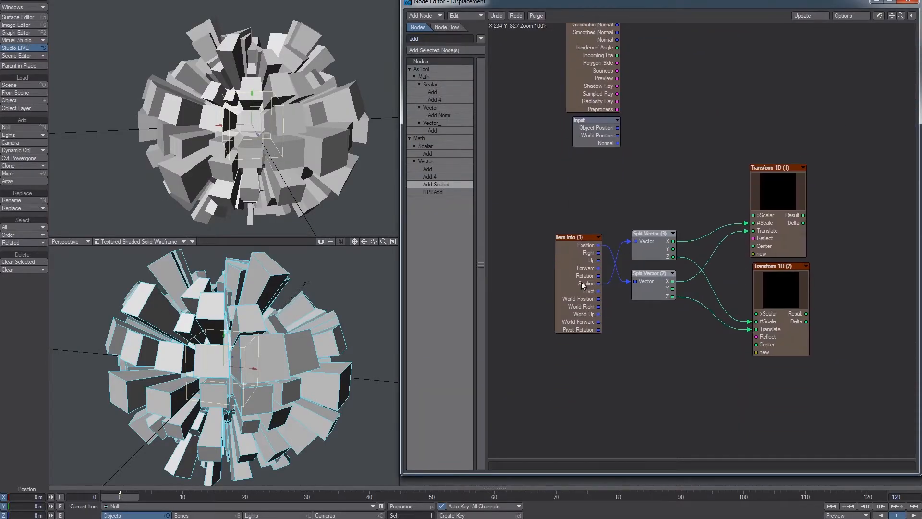
# Check which item Item Info (1) references, close its settings, and examine the UV Map, Remap and Transform 1D nodes
pyautogui.doubleClick(583, 285)
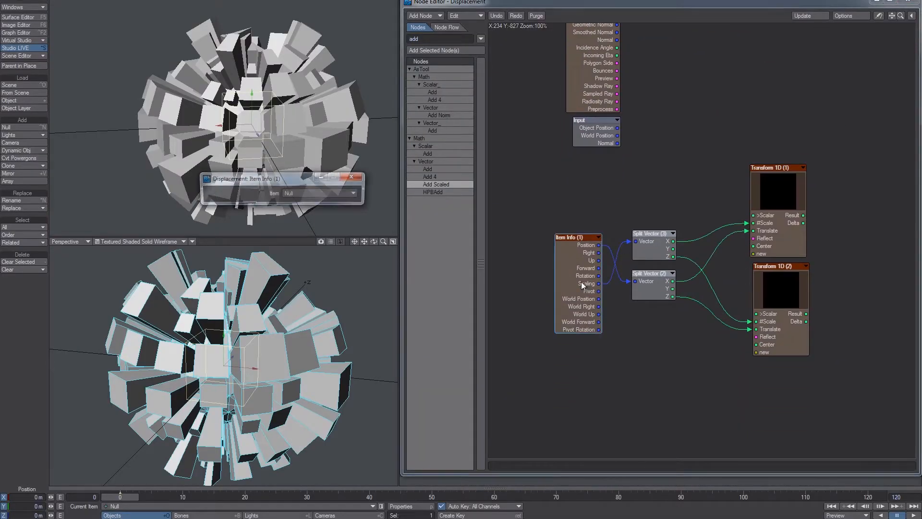
pyautogui.click(369, 177)
pyautogui.click(359, 176)
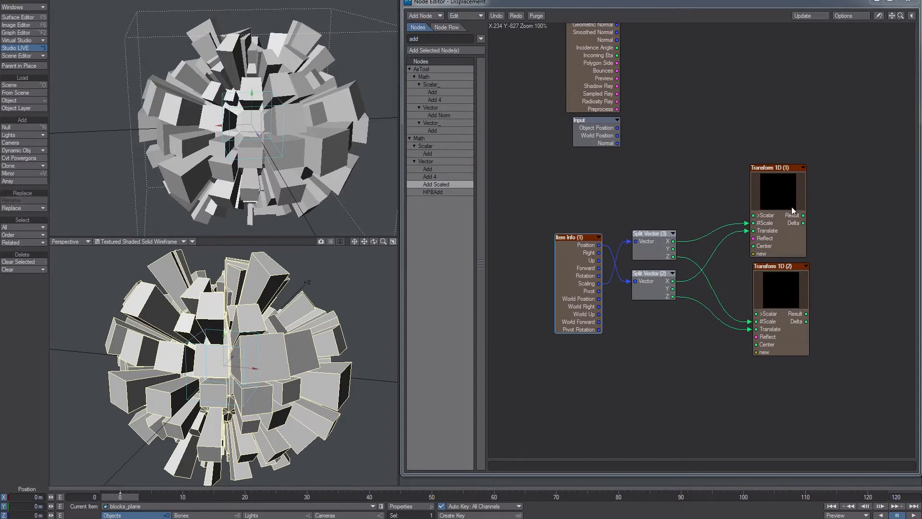
pyautogui.keyDown('alt'); pyautogui.moveTo(740, 82); pyautogui.dragTo(760, 348); pyautogui.keyUp('alt')
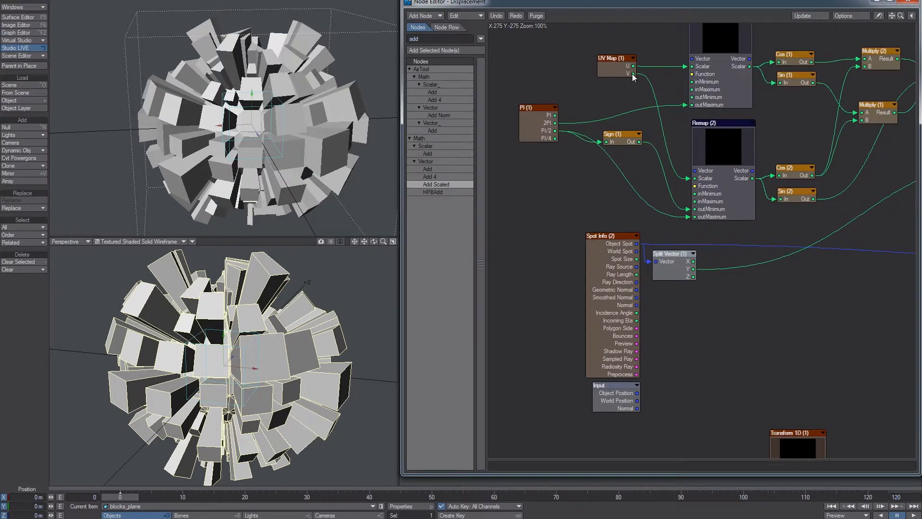
pyautogui.keyDown('alt'); pyautogui.moveTo(711, 372); pyautogui.dragTo(707, 129); pyautogui.keyUp('alt')
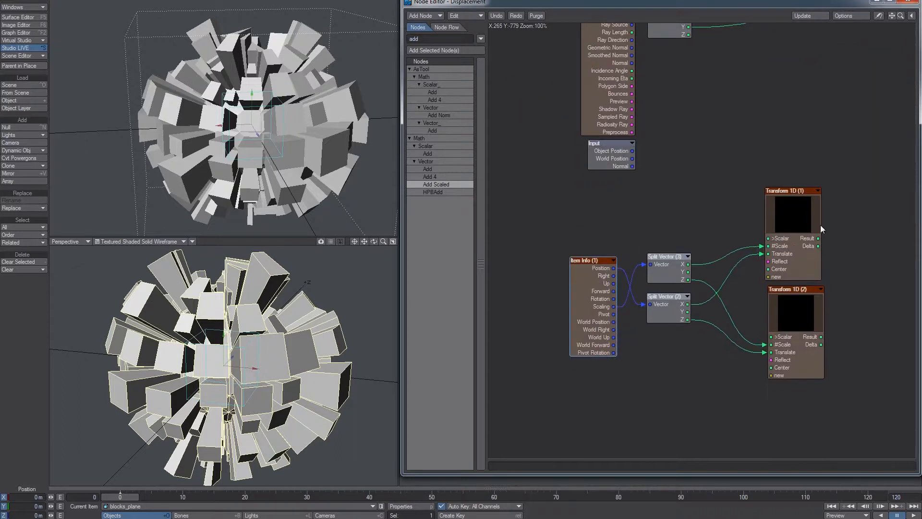
# Move the Item Info, Split Vector (2) and (3), and Transform 1D nodes up beside the UV Map and Remap nodes
pyautogui.moveTo(800, 302); pyautogui.dragTo(797, 304)
pyautogui.moveTo(834, 413); pyautogui.dragTo(588, 233)
pyautogui.keyDown('alt'); pyautogui.moveTo(700, 208); pyautogui.dragTo(733, 393); pyautogui.keyUp('alt')
pyautogui.moveTo(837, 423); pyautogui.dragTo(750, 221)
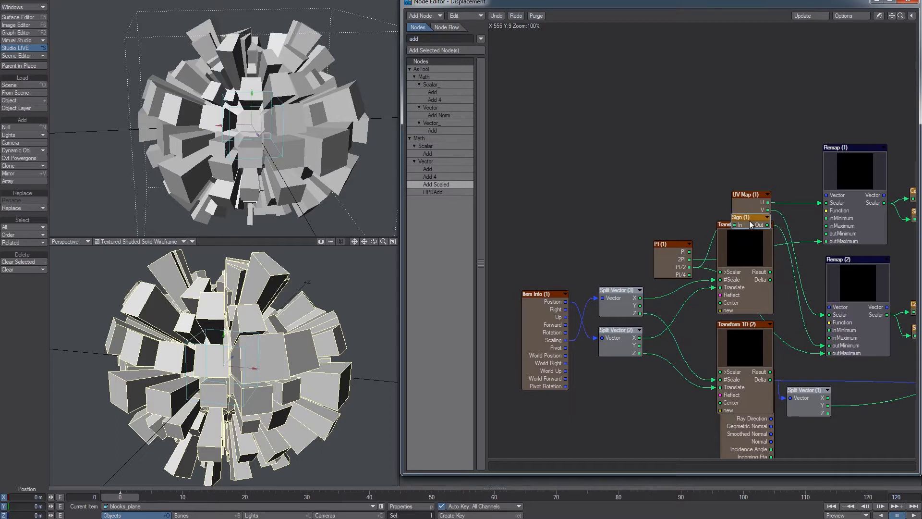
pyautogui.moveTo(787, 297); pyautogui.dragTo(566, 97)
pyautogui.keyDown('alt'); pyautogui.moveTo(659, 227); pyautogui.dragTo(580, 337); pyautogui.keyUp('alt')
# Wire UV Map's U and V into Transform 1D (1) and (2)'s Scalar inputs, and their Results into Remap (1) and (2)'s Scalar inputs
pyautogui.moveTo(720, 288); pyautogui.dragTo(727, 106)
pyautogui.moveTo(708, 191); pyautogui.dragTo(714, 201)
pyautogui.keyDown('alt'); pyautogui.moveTo(777, 147); pyautogui.dragTo(725, 101); pyautogui.keyUp('alt')
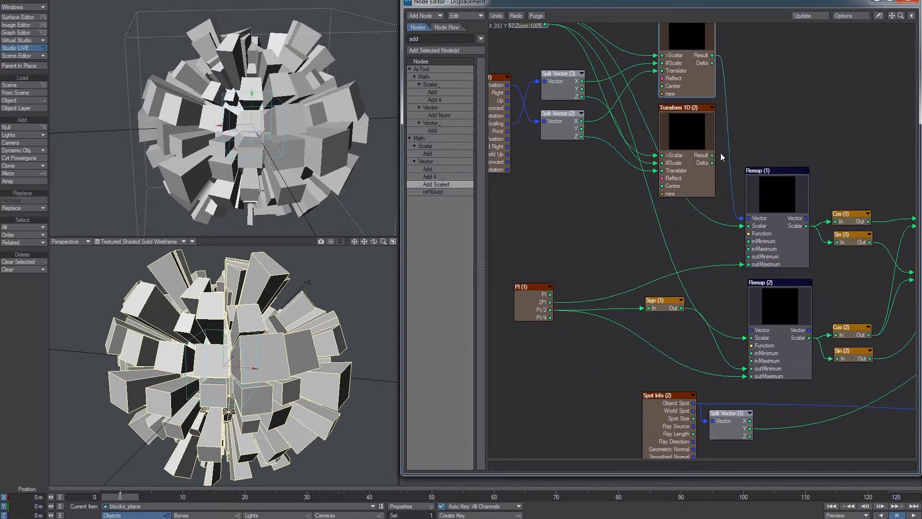
pyautogui.moveTo(690, 176); pyautogui.dragTo(692, 196)
pyautogui.click(316, 126)
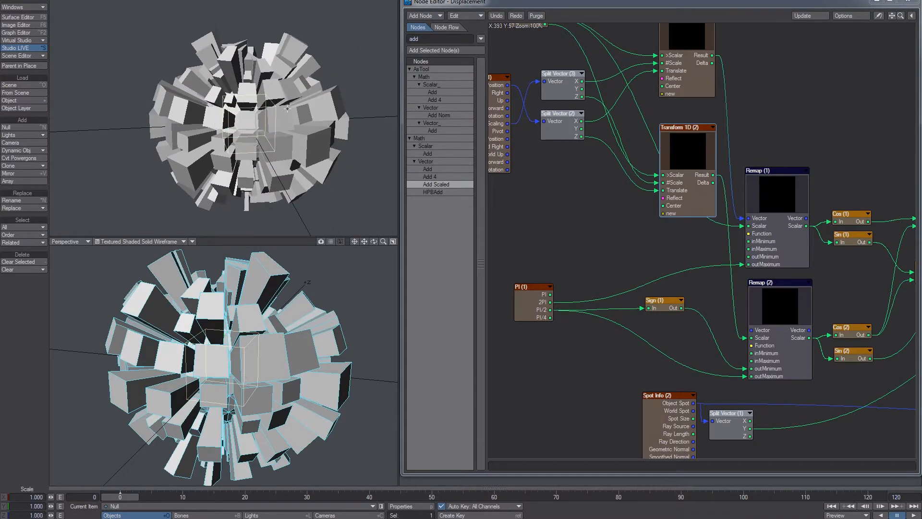
pyautogui.keyDown('alt'); pyautogui.moveTo(612, 197); pyautogui.dragTo(592, 220); pyautogui.keyUp('alt')
pyautogui.moveTo(666, 214)
pyautogui.mouseDown()
pyautogui.moveTo(634, 265)
pyautogui.moveTo(662, 198)
pyautogui.moveTo(658, 213)
pyautogui.mouseUp()
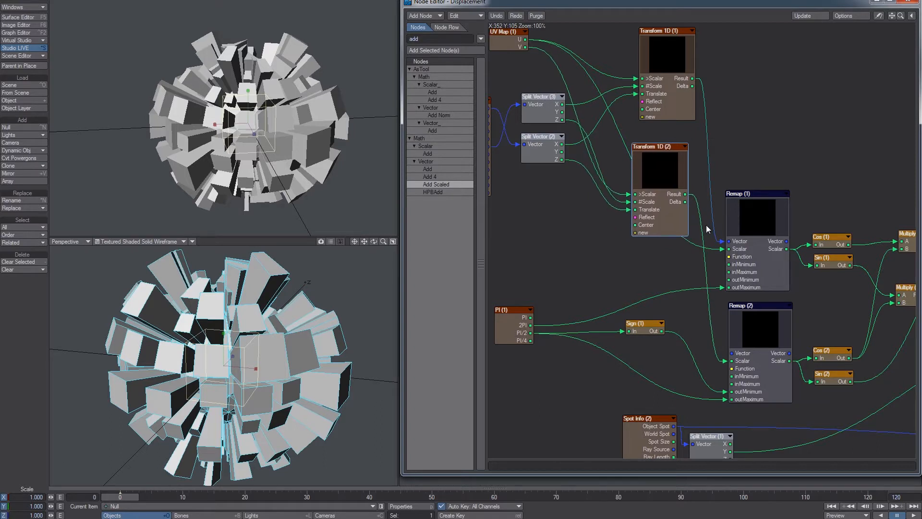
pyautogui.moveTo(724, 245); pyautogui.dragTo(739, 249)
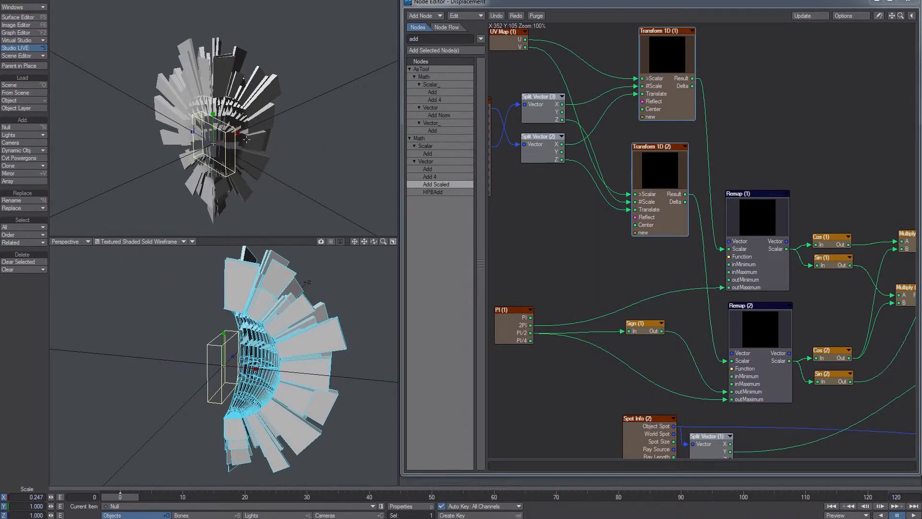
# Try scaling the Null along X and moving it along X and Z to test the wrap, restoring its original placement
pyautogui.press('t')
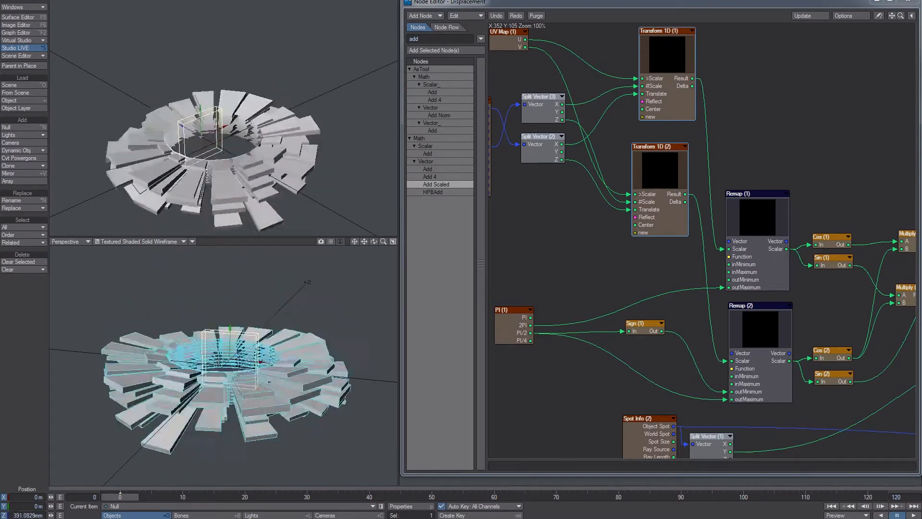
pyautogui.press('y')
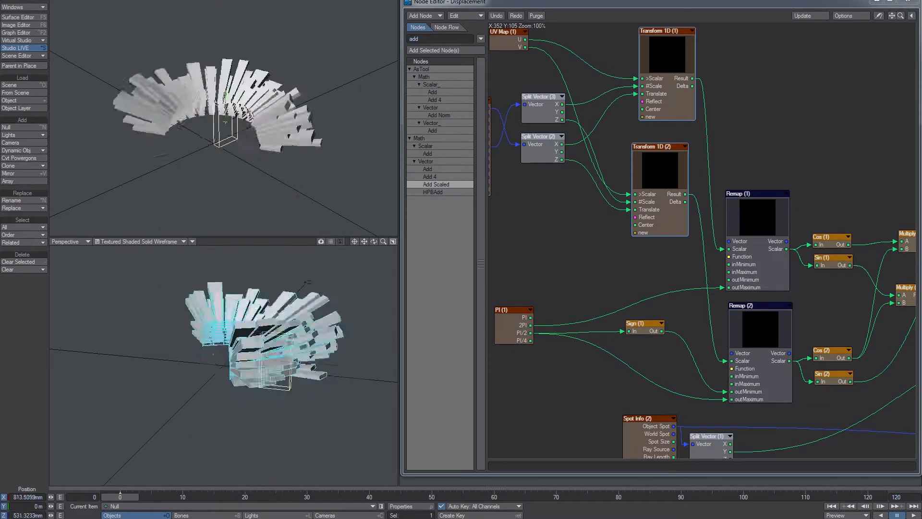
pyautogui.moveTo(304, 143); pyautogui.dragTo(290, 142)
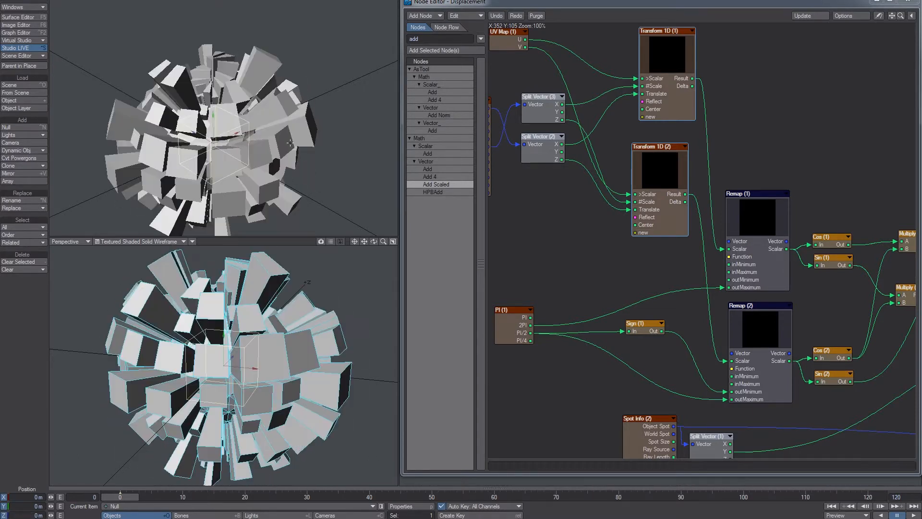
# Shift the Item Info and Split Vector nodes away from the transforms and connect Split Vector (2)'s Y to Transform 1D (2)'s Center
pyautogui.keyDown('alt'); pyautogui.moveTo(721, 197); pyautogui.dragTo(654, 186); pyautogui.keyUp('alt')
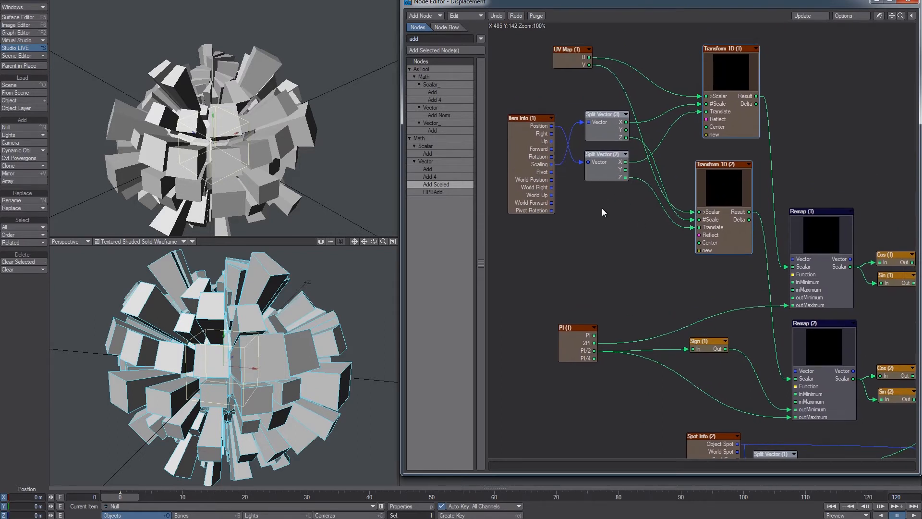
pyautogui.moveTo(526, 149); pyautogui.dragTo(497, 156)
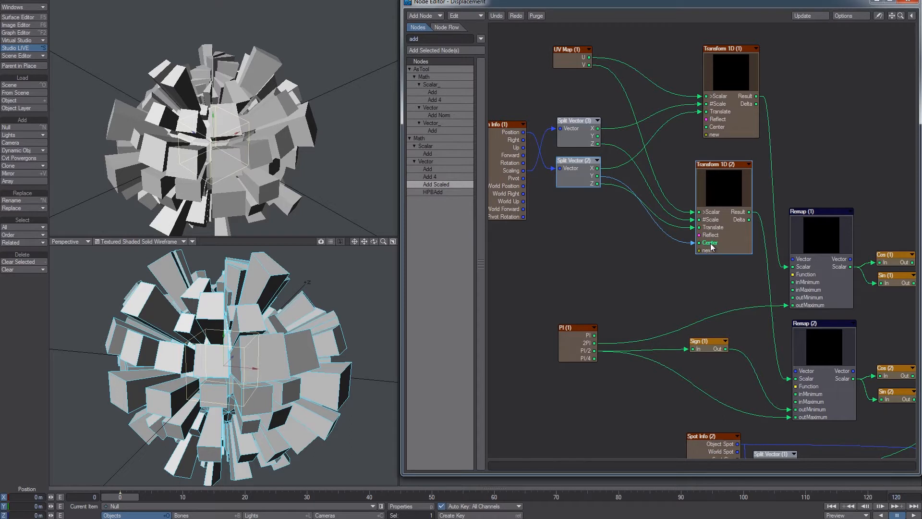
pyautogui.keyDown('alt'); pyautogui.moveTo(166, 124); pyautogui.dragTo(197, 106); pyautogui.keyUp('alt')
# Insert a scalar Multiply node between Split Vector (1)'s Y and Add Scaled's Scale, with its B value set to 1
pyautogui.keyDown('alt'); pyautogui.moveTo(828, 395); pyautogui.dragTo(415, 243); pyautogui.keyUp('alt')
pyautogui.click(429, 42)
pyautogui.press('BackSpace')
pyautogui.press('BackSpace')
pyautogui.press('BackSpace')
pyautogui.write('scale')
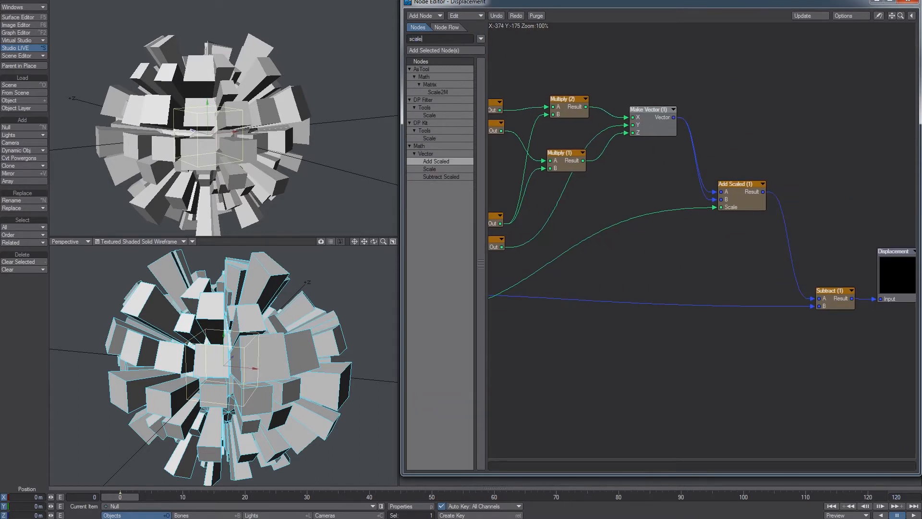
pyautogui.write('mul')
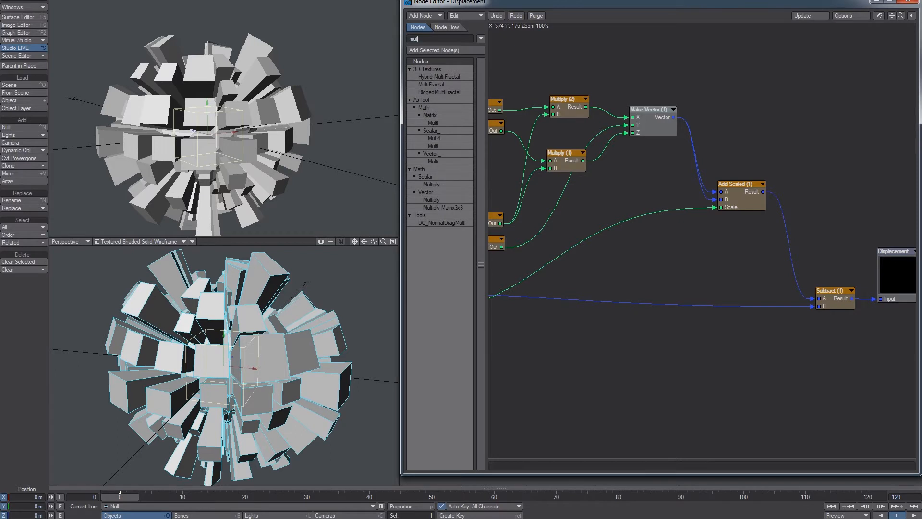
pyautogui.doubleClick(439, 185)
pyautogui.moveTo(716, 207); pyautogui.dragTo(640, 232)
pyautogui.doubleClick(700, 235)
pyautogui.click(329, 209)
pyautogui.write('1')
# Connect Split Vector (3)'s Y to Multiply (3)'s B, place the node back near Make Vector and close its settings
pyautogui.moveTo(583, 256); pyautogui.dragTo(851, 318, button='middle')
pyautogui.moveTo(899, 297); pyautogui.dragTo(545, 183)
pyautogui.moveTo(544, 187); pyautogui.dragTo(625, 238, button='middle')
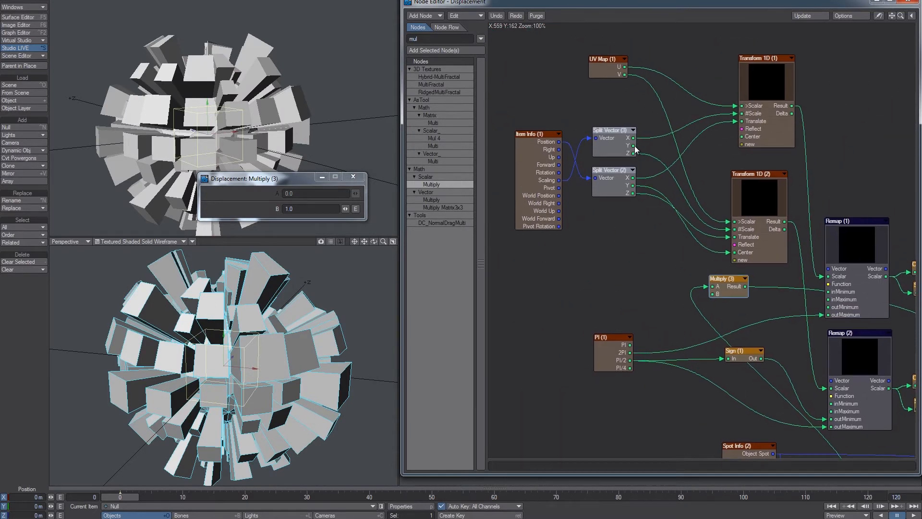
pyautogui.moveTo(720, 291); pyautogui.dragTo(720, 292)
pyautogui.moveTo(722, 294); pyautogui.dragTo(550, 203, button='middle')
pyautogui.moveTo(524, 178); pyautogui.dragTo(908, 291)
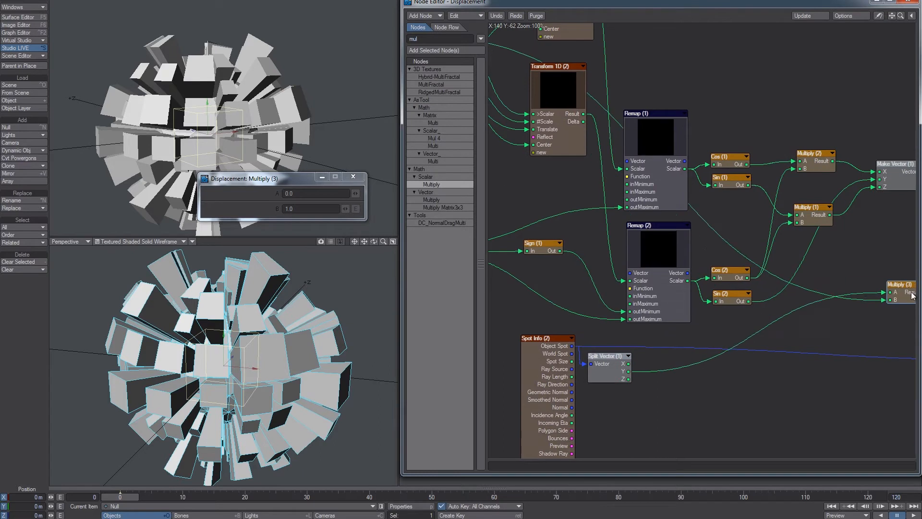
pyautogui.moveTo(907, 292); pyautogui.dragTo(739, 286, button='middle')
pyautogui.click(353, 177)
# Try scaling the Null along Y to test the block height multiplier, undoing the change
pyautogui.press('h')
pyautogui.moveTo(224, 333); pyautogui.dragTo(223, 366)
pyautogui.hotkey('ctrl', 'z')
pyautogui.keyDown('alt'); pyautogui.moveTo(665, 174); pyautogui.dragTo(918, 254); pyautogui.keyUp('alt')
pyautogui.keyDown('alt'); pyautogui.moveTo(750, 178); pyautogui.dragTo(738, 188); pyautogui.keyUp('alt')
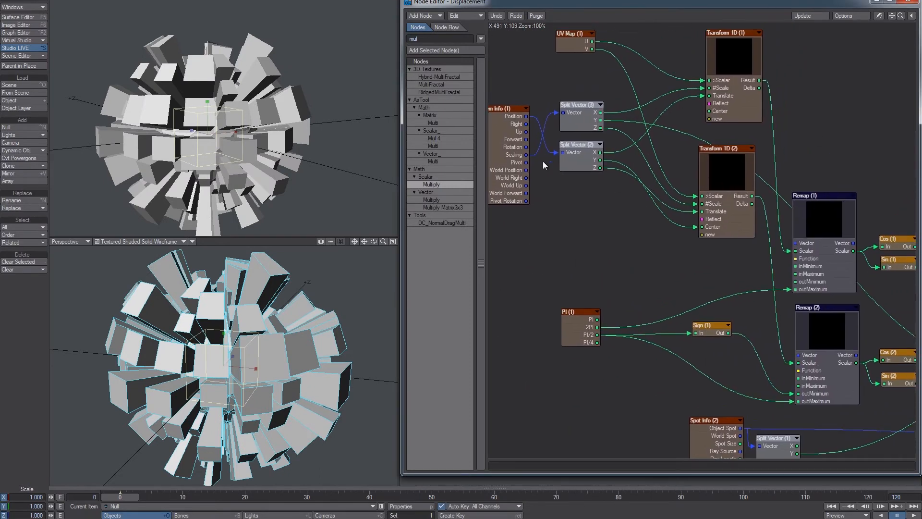
# Test moving the Null along Y and leave it raised above the origin, viewing the wrapped blocks from several angles
pyautogui.press('t')
pyautogui.keyDown('alt'); pyautogui.moveTo(248, 136); pyautogui.dragTo(185, 131); pyautogui.keyUp('alt')
pyautogui.moveTo(233, 113); pyautogui.dragTo(193, 118)
pyautogui.hotkey('ctrl', 'z')
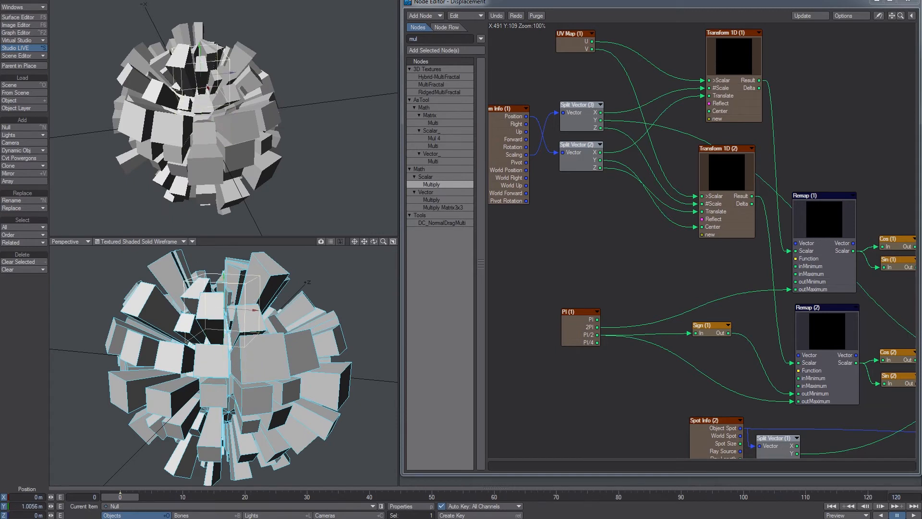
pyautogui.moveTo(234, 69); pyautogui.dragTo(212, 70)
pyautogui.press('t')
pyautogui.moveTo(200, 40); pyautogui.dragTo(200, 73)
pyautogui.moveTo(200, 107); pyautogui.dragTo(201, 101)
pyautogui.press('y')
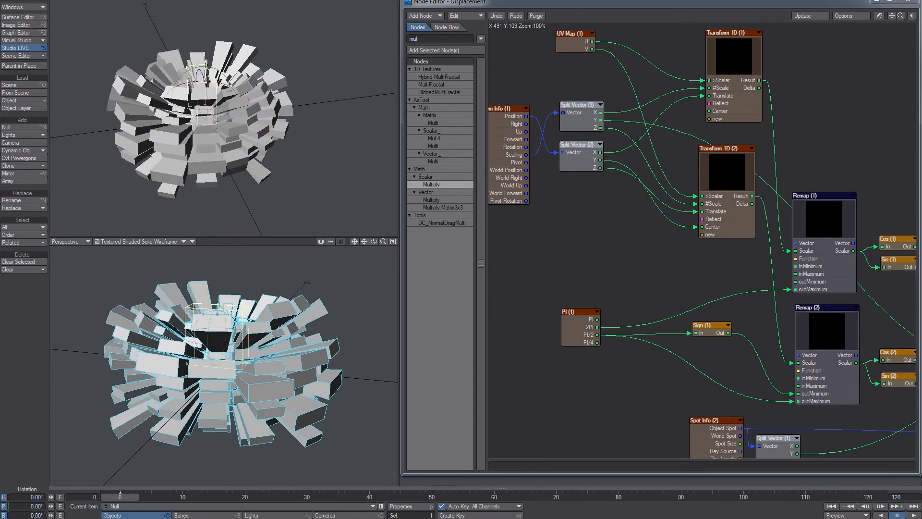
# Scale the Null to about 0.390 in X and 0.417 in Z, and move it to about X -122 mm, Y 641 mm, Z 36 mm
pyautogui.moveTo(249, 338); pyautogui.dragTo(220, 337)
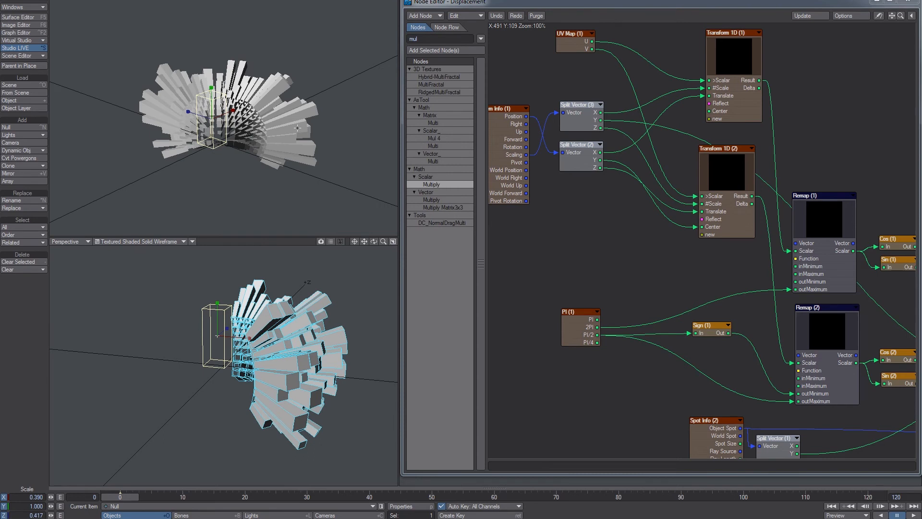
pyautogui.keyDown('alt'); pyautogui.moveTo(906, 262); pyautogui.dragTo(746, 241); pyautogui.keyUp('alt')
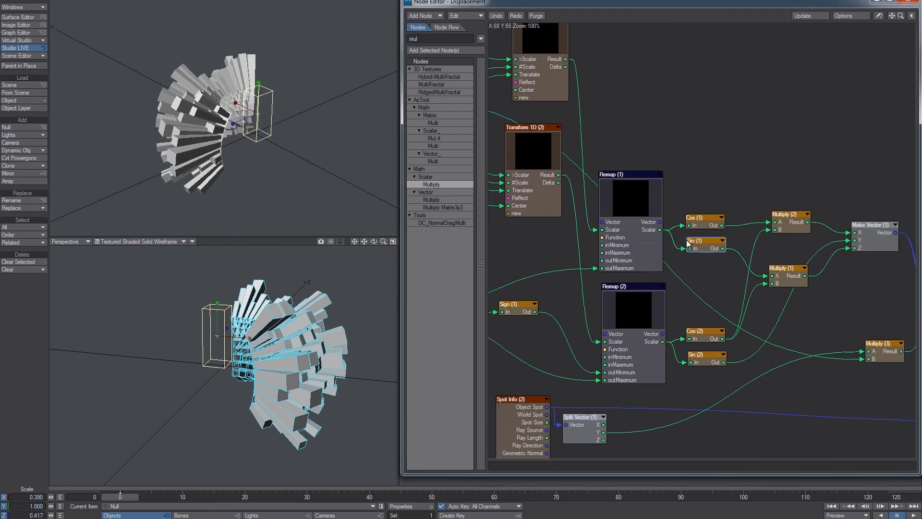
pyautogui.keyDown('alt'); pyautogui.moveTo(512, 141); pyautogui.dragTo(737, 200); pyautogui.keyUp('alt')
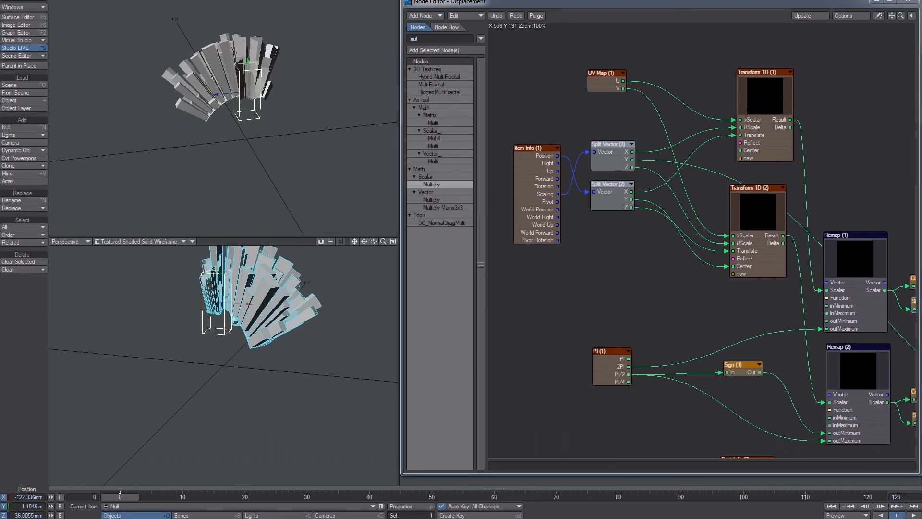
pyautogui.moveTo(219, 137); pyautogui.dragTo(232, 135)
pyautogui.press('t')
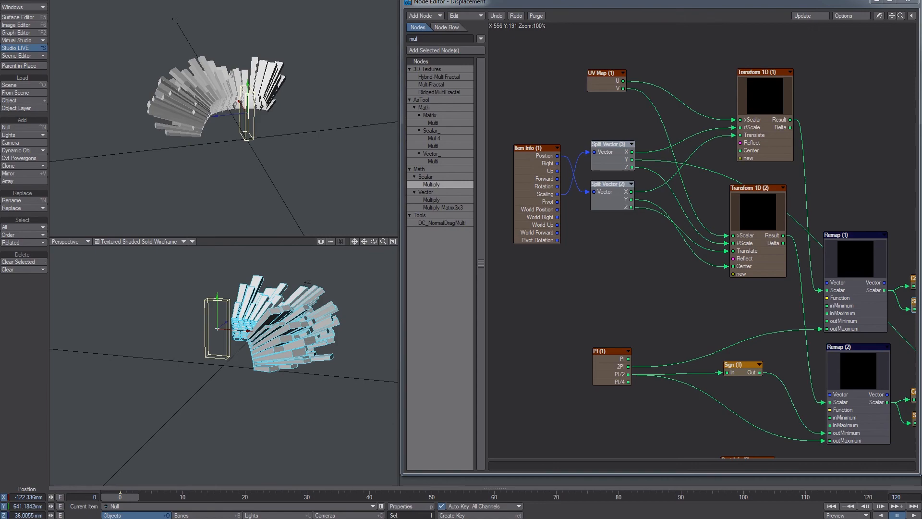